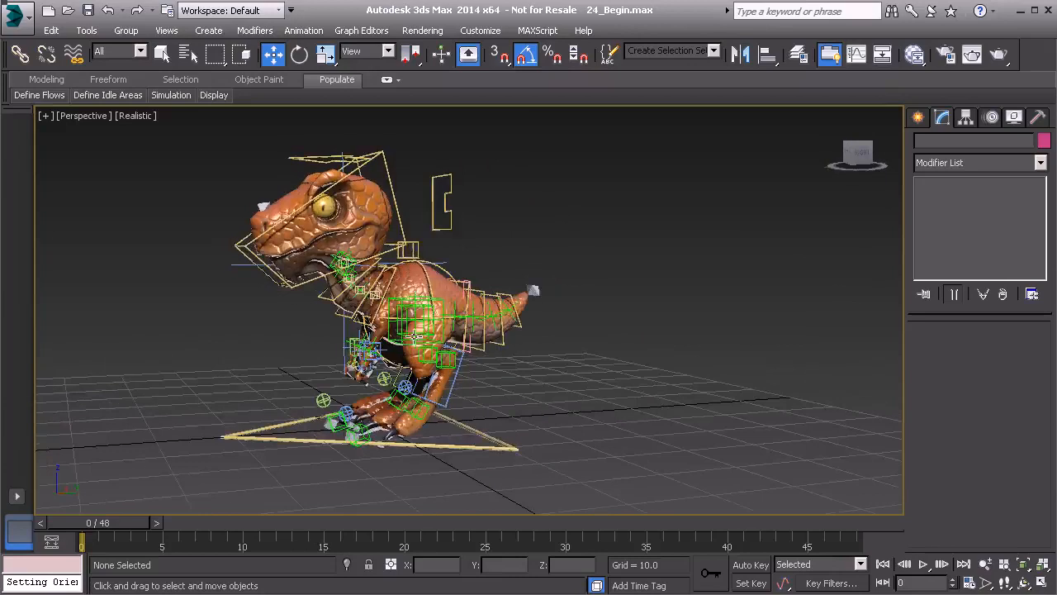
Hide the Model layer in the layer manager, then close the manager
scroll(432, 380, up, 3)
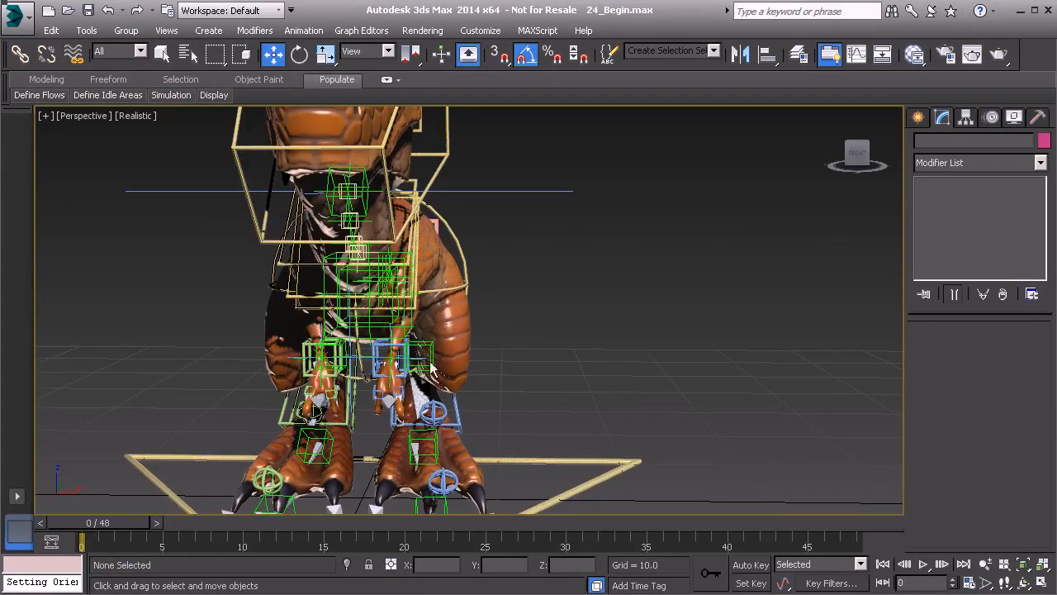
alt+middle_drag(575, 393, 462, 357)
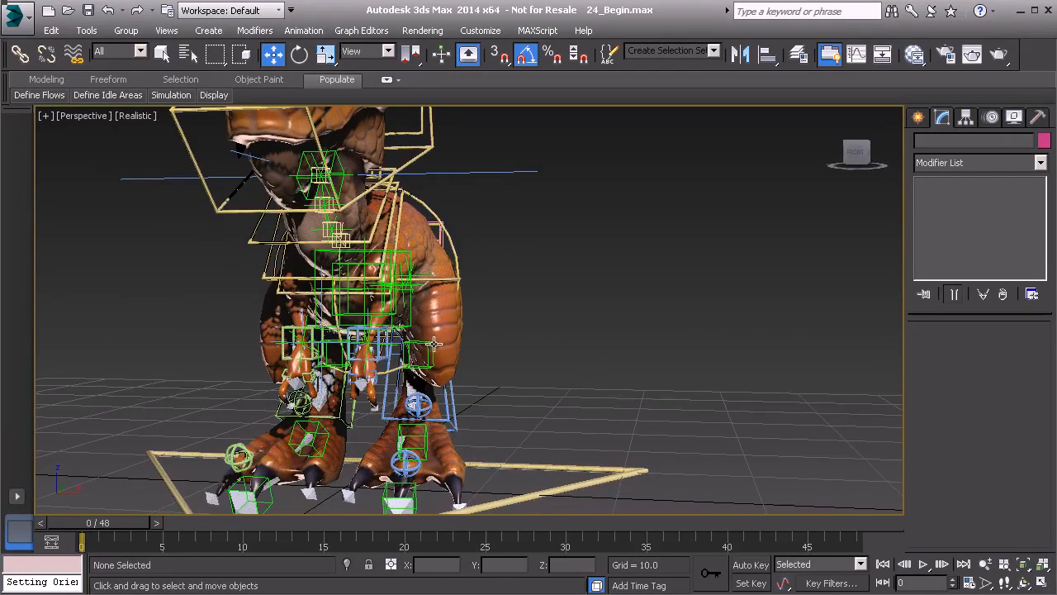
alt+middle_drag(450, 382, 412, 347)
click(87, 30)
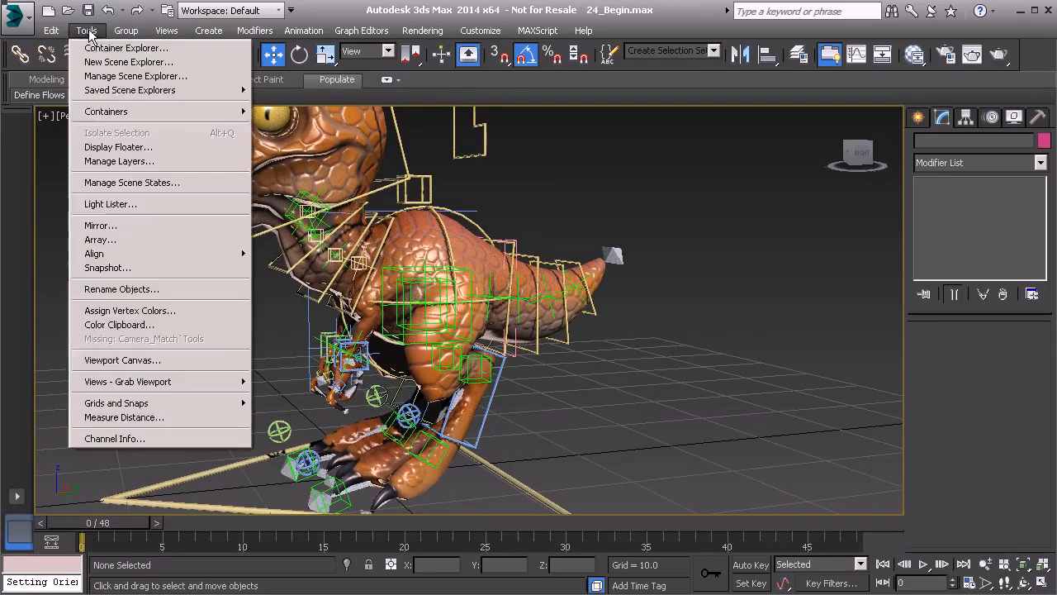
click(121, 161)
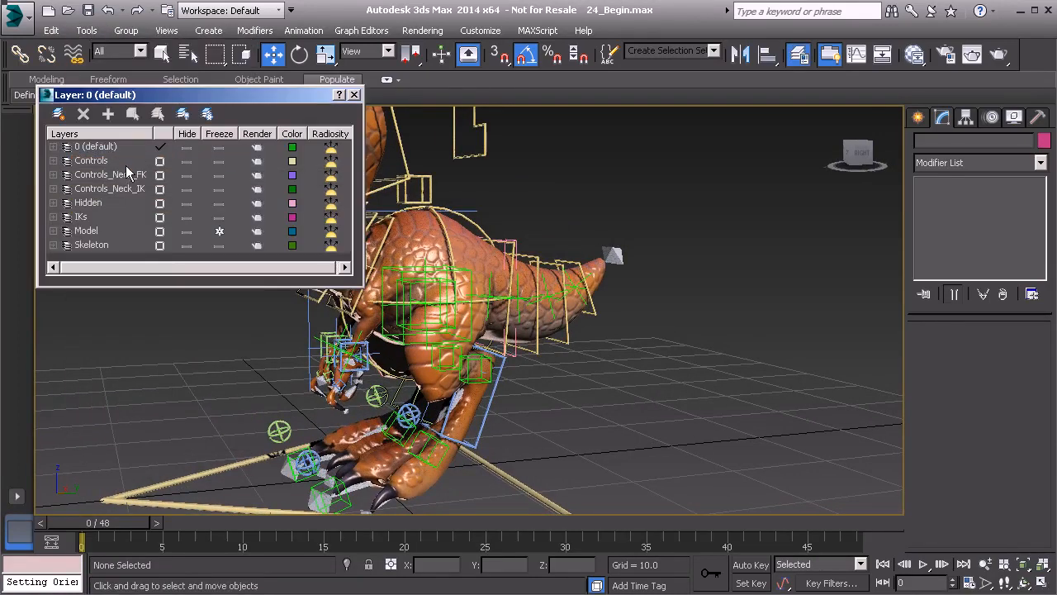
click(186, 232)
click(354, 95)
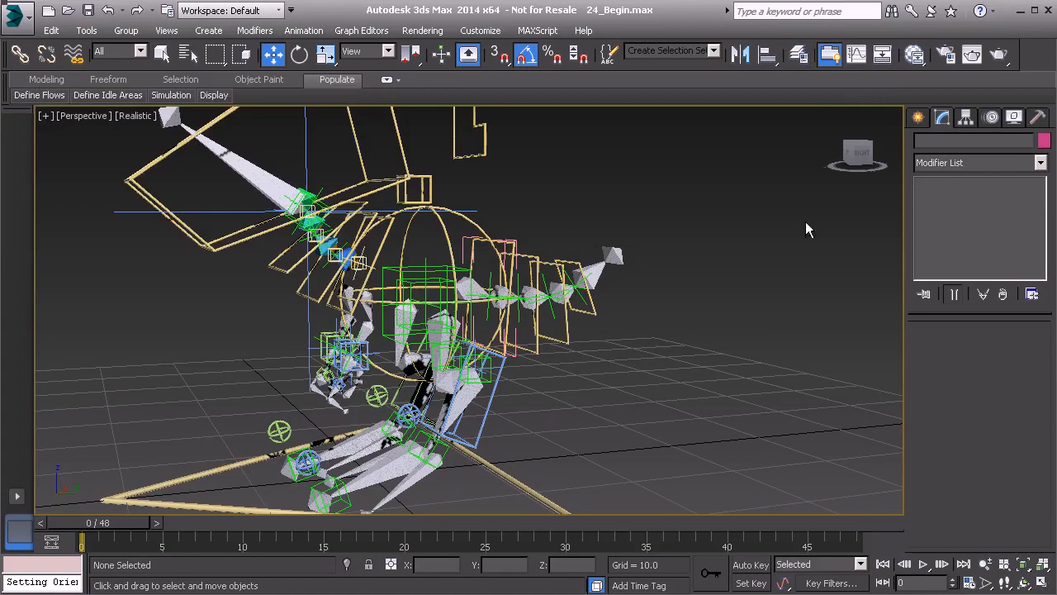
Create a Point helper displayed as a box on the ground grid beneath the dinosaur's tail
click(917, 117)
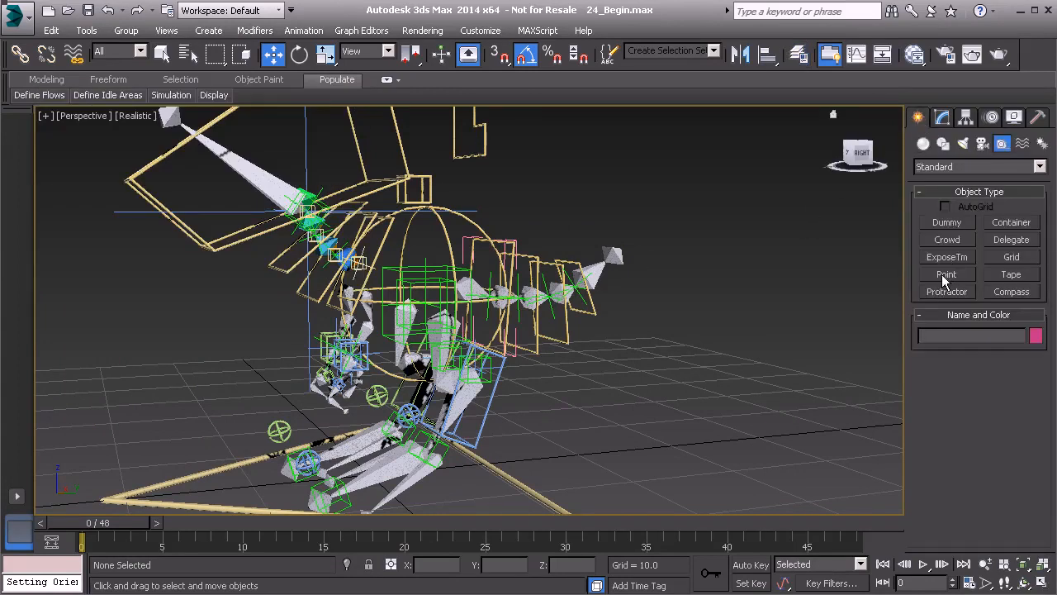
click(947, 275)
middle_drag(663, 347, 685, 345)
click(654, 395)
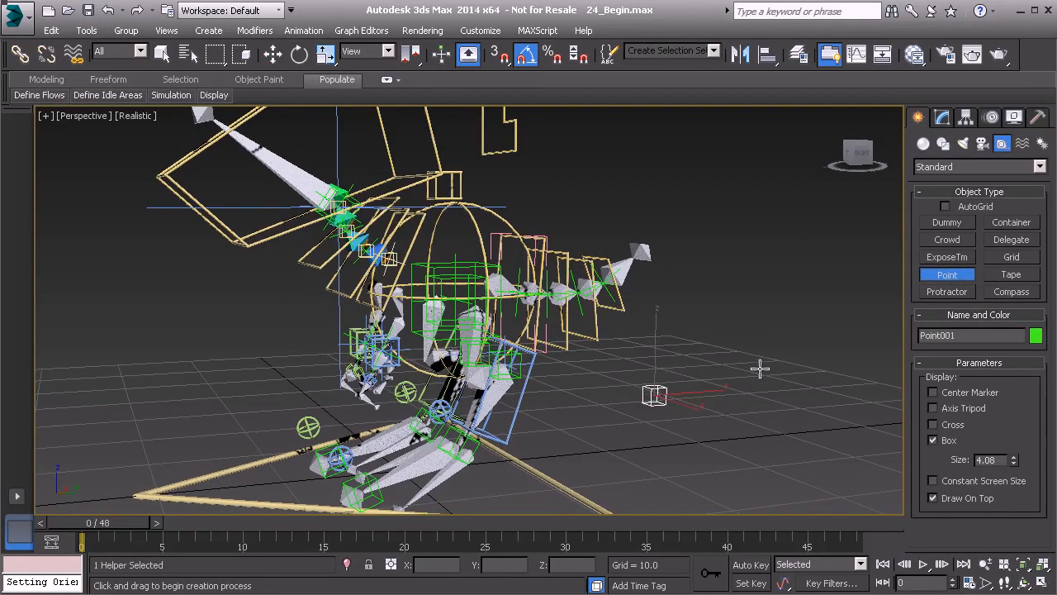
Align the Point helper to the thigh bone Bn_L_Thigh01, pivot to pivot, in X, Y and Z position and orientation
key(w)
key(alt+a)
alt+middle_drag(530, 338, 629, 316)
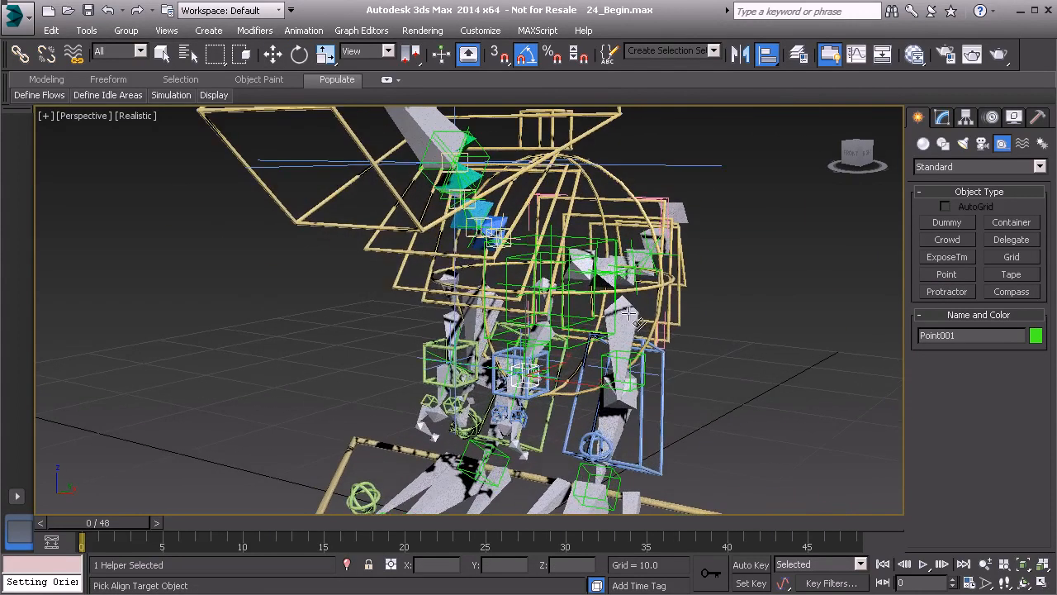
click(631, 315)
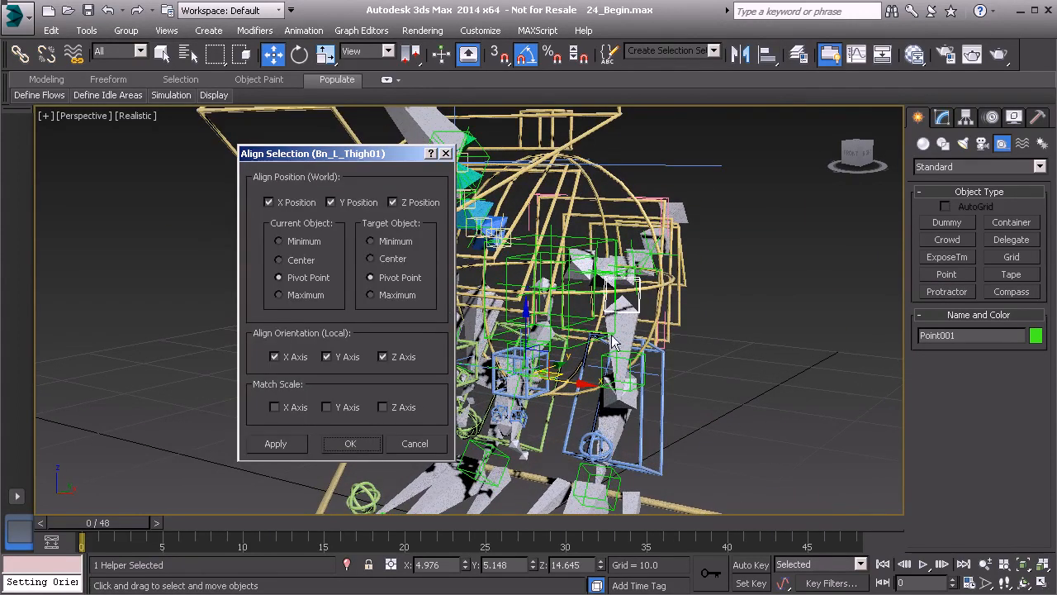
click(350, 443)
Set the reference coordinate system to Local and move the Point helper along its Y axis well forward of the thigh bone
mouse_move(595, 306)
alt+middle_down()
mouse_move(638, 277)
mouse_move(586, 311)
alt+middle_up()
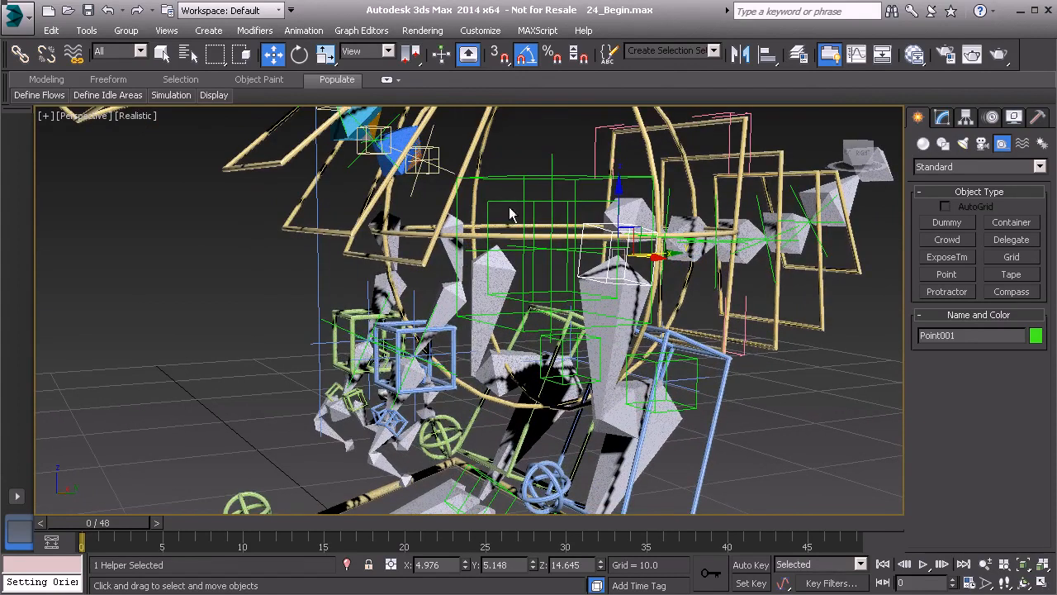
click(382, 51)
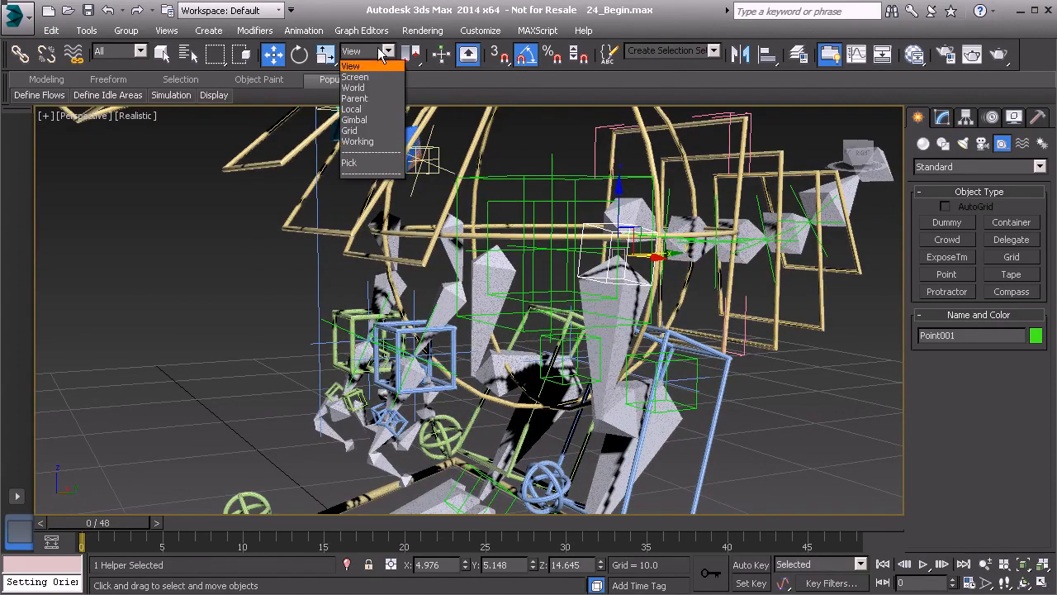
click(360, 110)
mouse_move(591, 272)
alt+middle_down()
mouse_move(570, 275)
mouse_move(595, 276)
alt+middle_up()
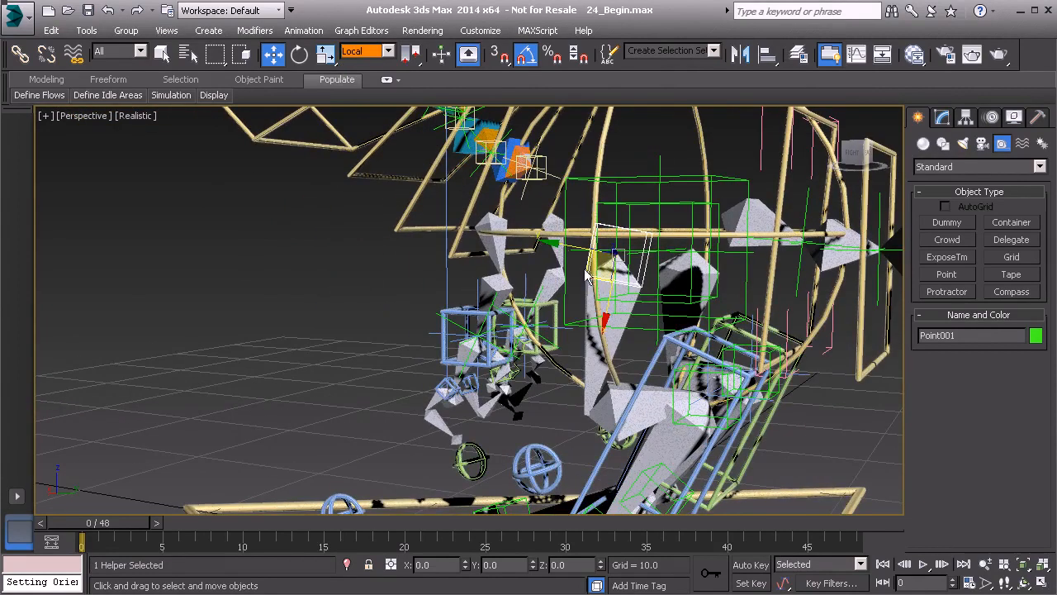
drag(562, 251, 204, 270)
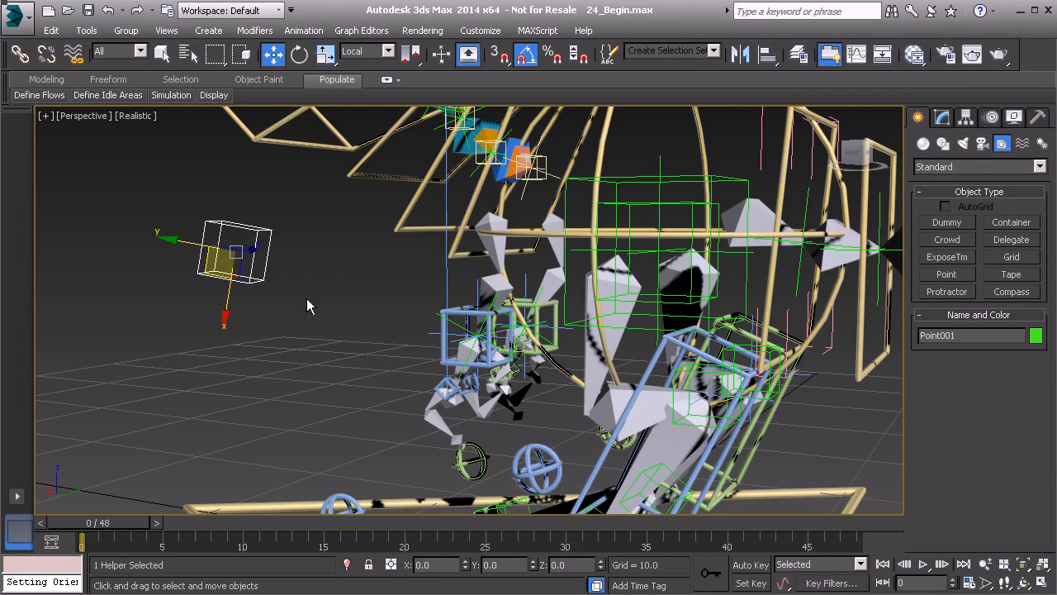
Unhide the Model layer in the layer manager
alt+middle_drag(582, 312, 559, 316)
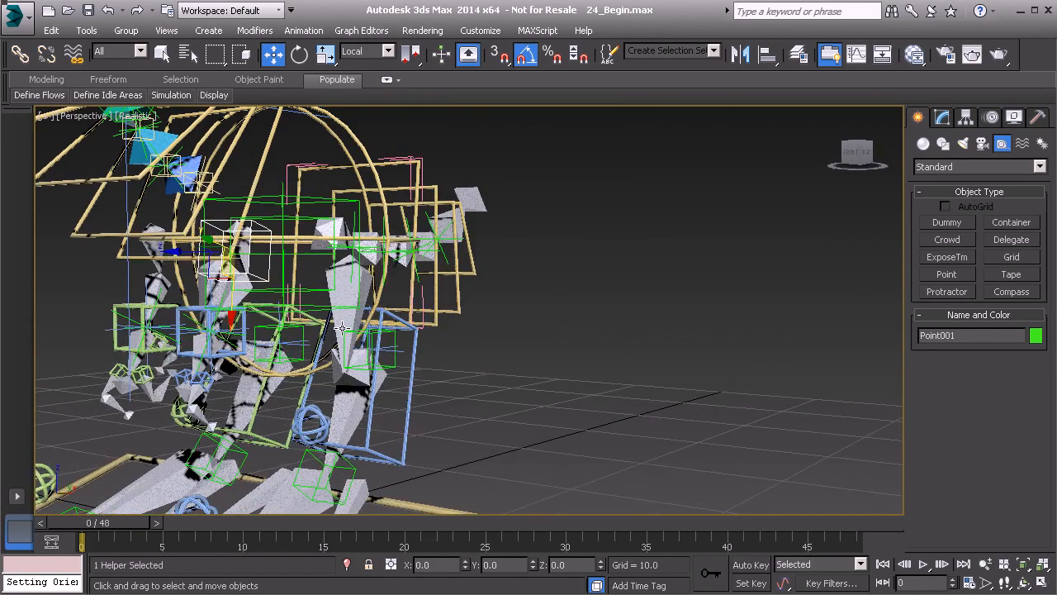
alt+middle_drag(476, 323, 380, 326)
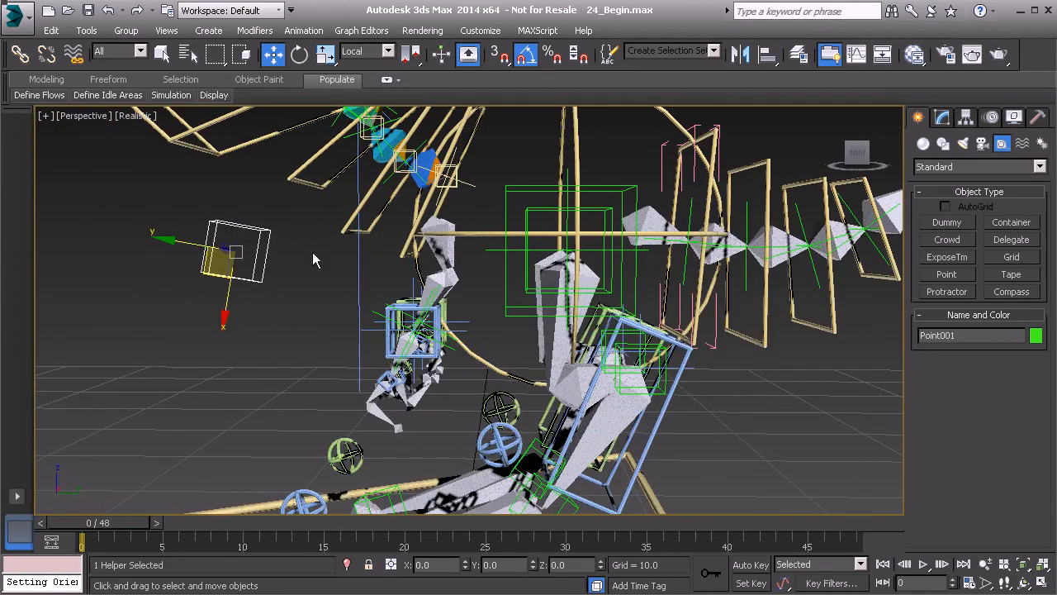
click(87, 29)
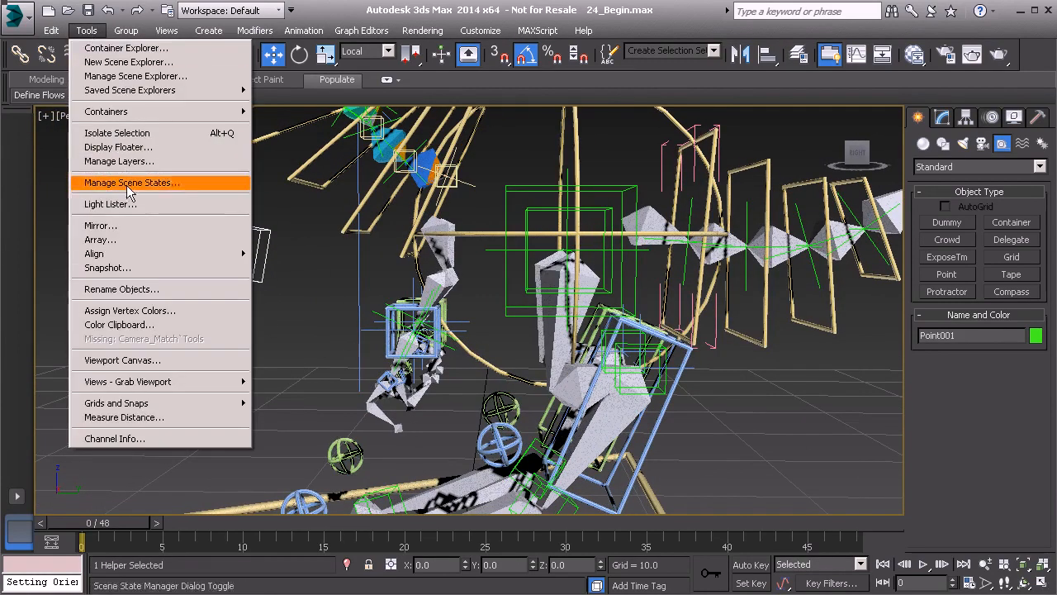
click(135, 162)
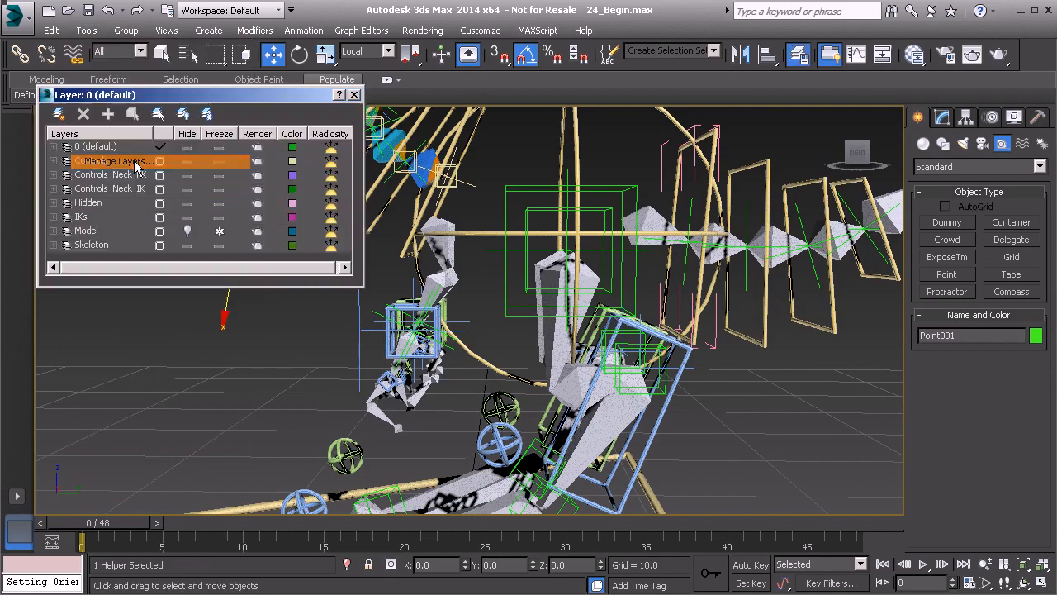
click(188, 231)
Move the Point helper along its local axes into place in front of the dinosaur's left knee, then deselect it
mouse_move(442, 295)
middle_down()
mouse_move(502, 298)
mouse_move(581, 339)
middle_up()
alt+middle_drag(463, 319, 378, 314)
drag(344, 314, 455, 376)
middle_drag(461, 371, 419, 333)
drag(418, 332, 401, 345)
alt+middle_drag(400, 345, 483, 361)
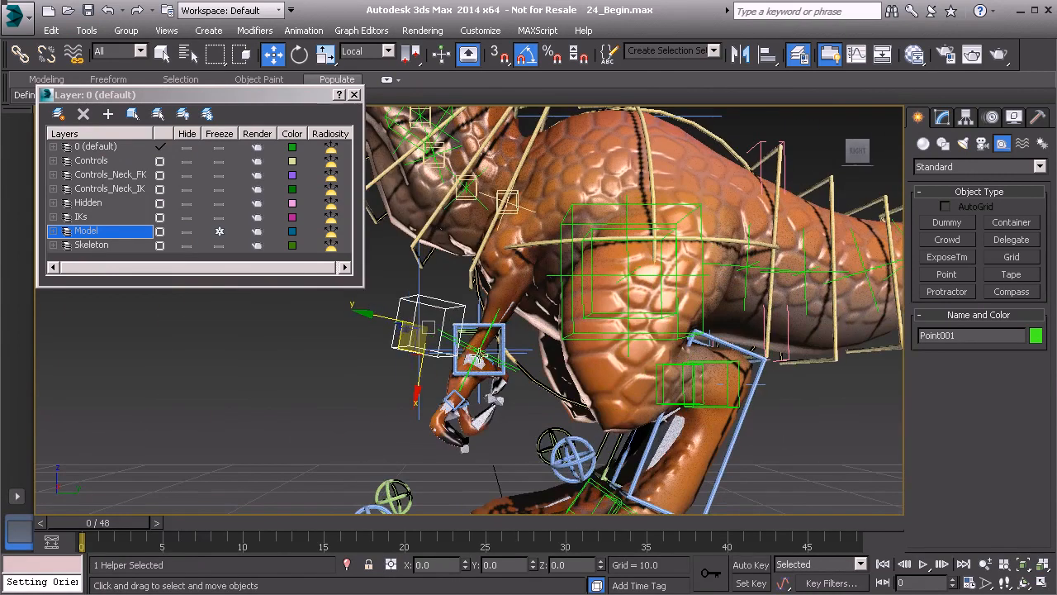
drag(400, 342, 403, 351)
alt+middle_drag(403, 351, 566, 385)
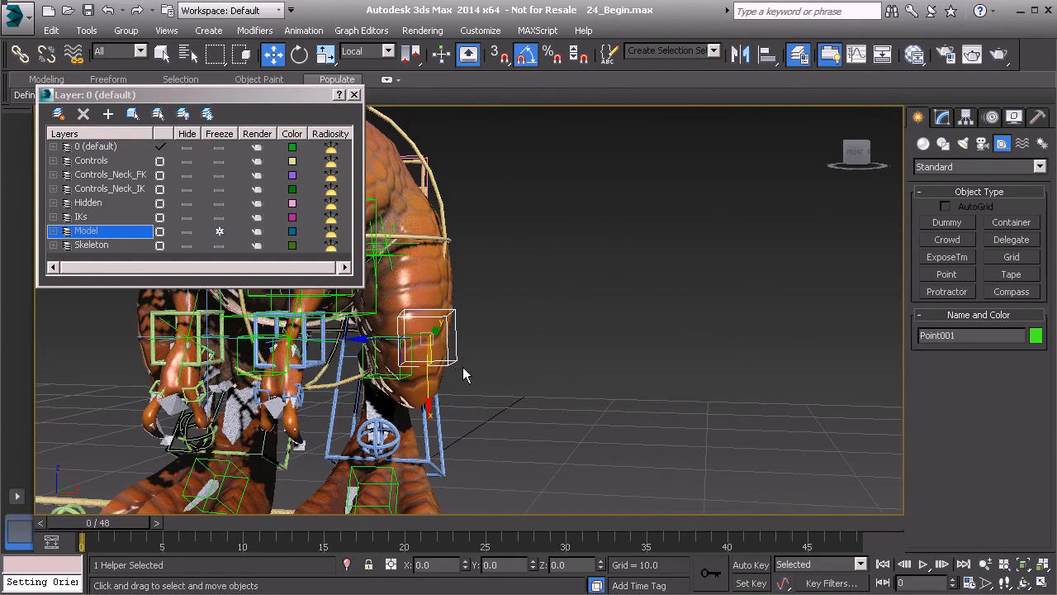
click(543, 296)
Import Arrow_Shape.FBX from the import folder into the scene
alt+middle_drag(523, 301, 619, 363)
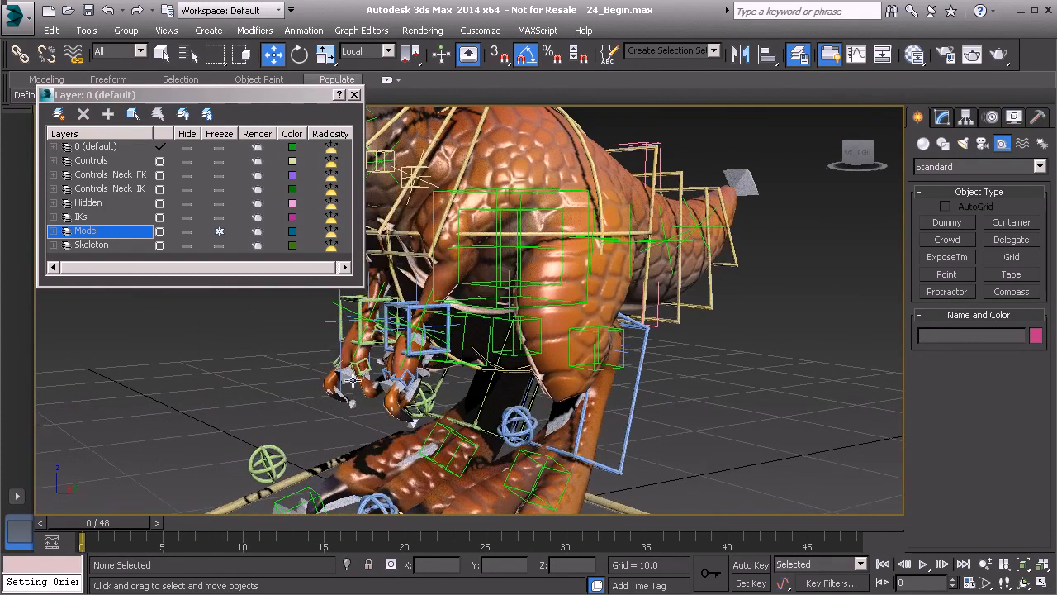
scroll(444, 279, down, 6)
alt+middle_drag(446, 281, 441, 327)
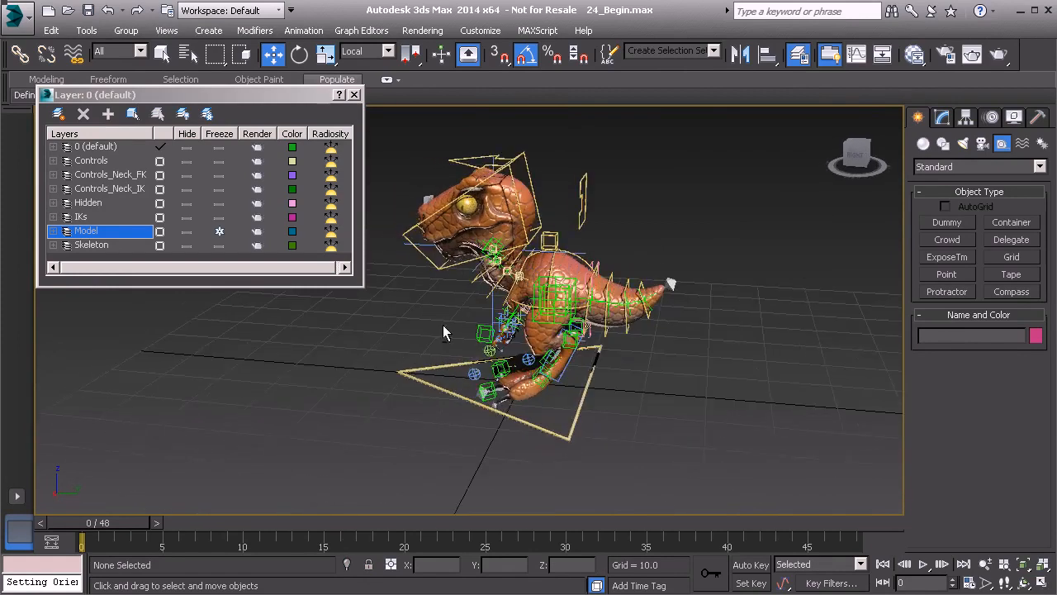
click(21, 23)
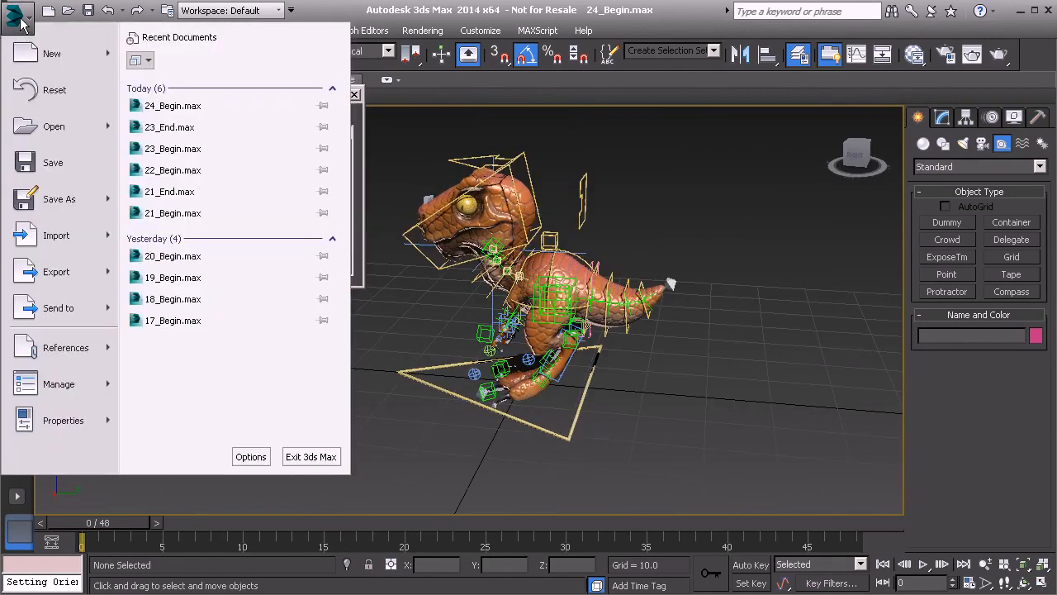
click(55, 237)
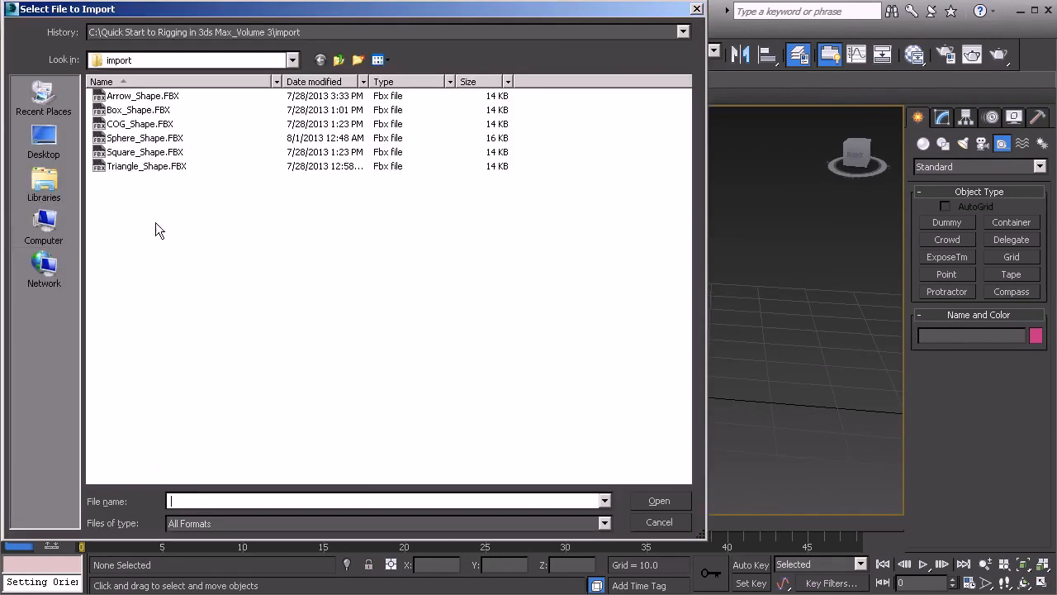
click(151, 97)
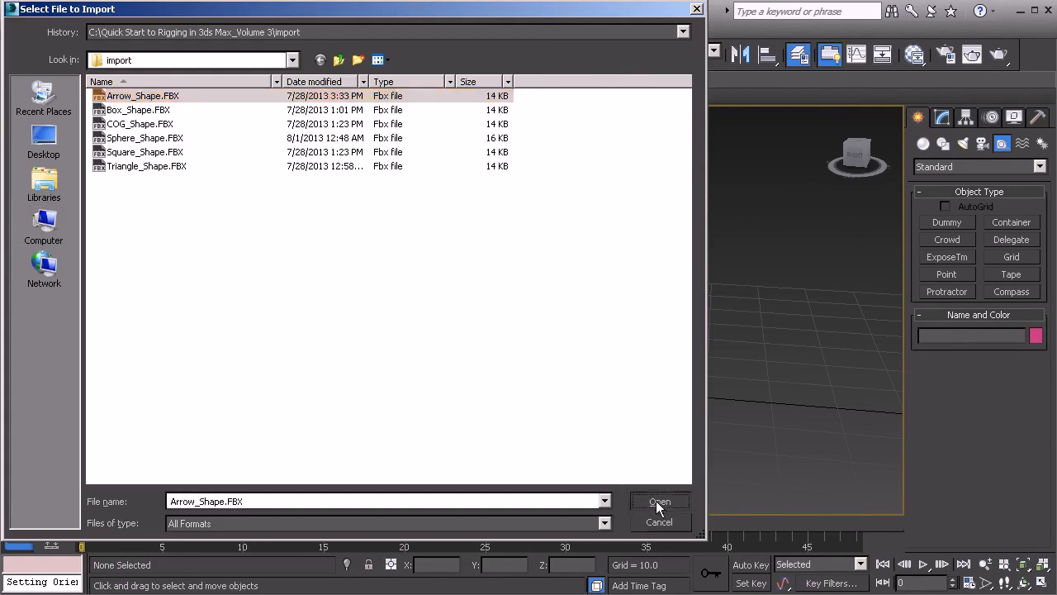
click(655, 501)
click(651, 519)
Move the imported arrow shape along its X axis until it is centred around the dinosaur, and close the layer manager
alt+middle_drag(503, 355, 631, 369)
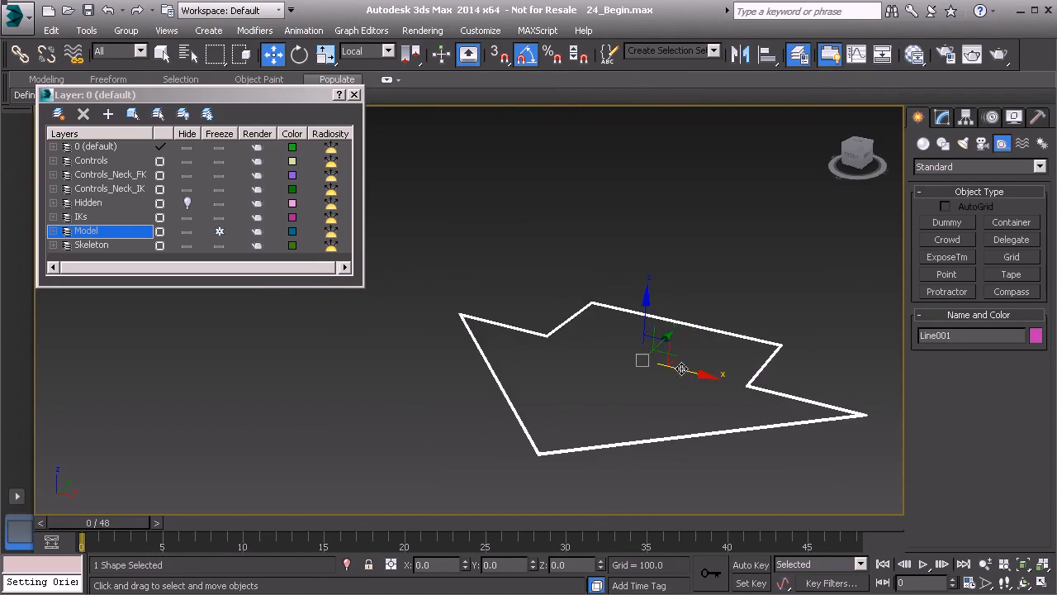
drag(704, 376, 437, 312)
middle_drag(451, 332, 576, 387)
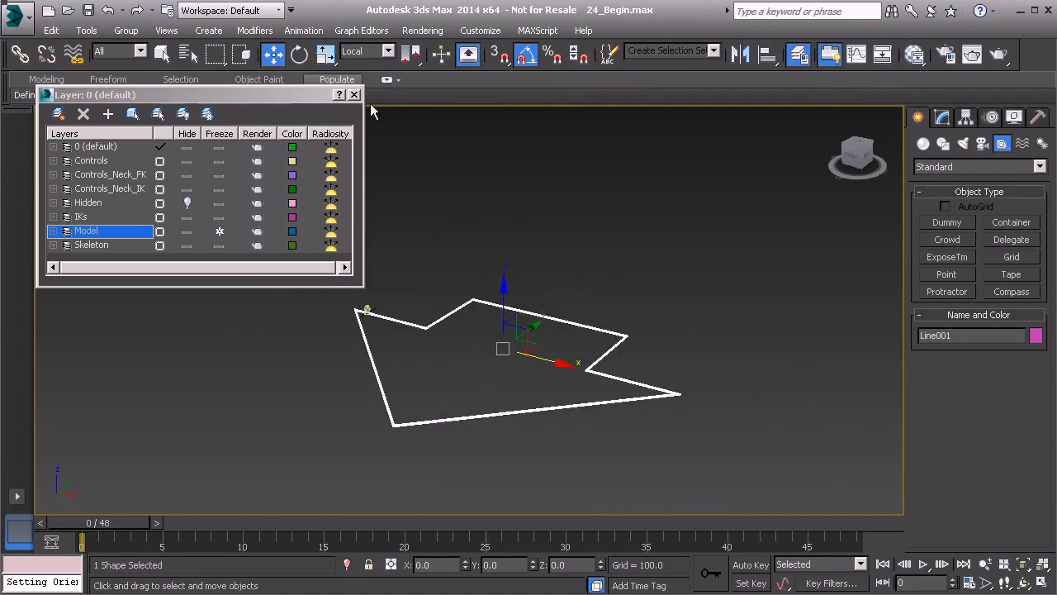
click(354, 96)
drag(563, 364, 424, 336)
scroll(372, 308, up, 10)
middle_drag(517, 334, 599, 341)
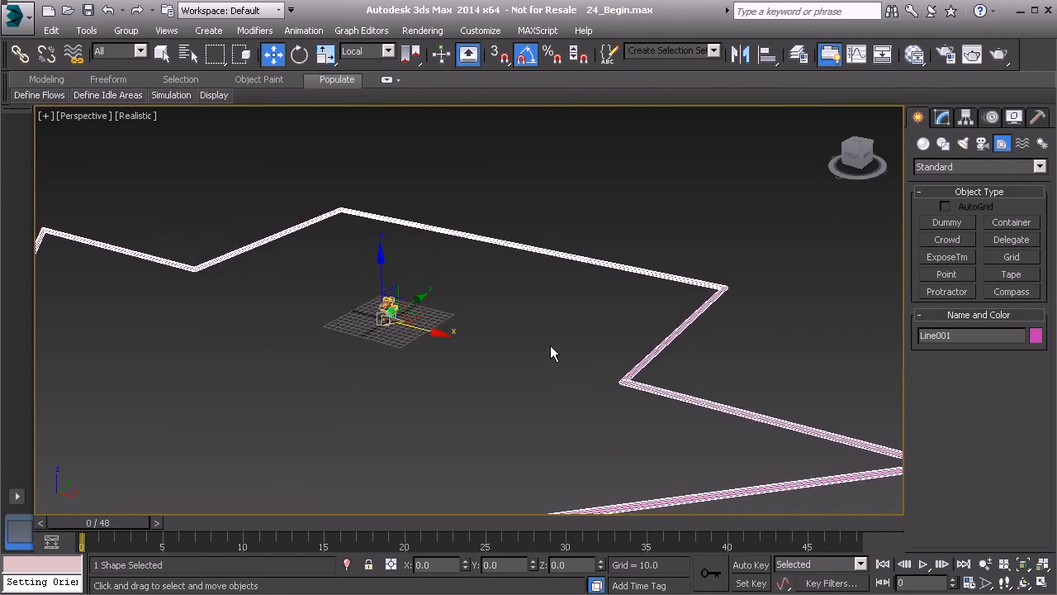
scroll(440, 370, up, 1)
scroll(614, 306, down, 1)
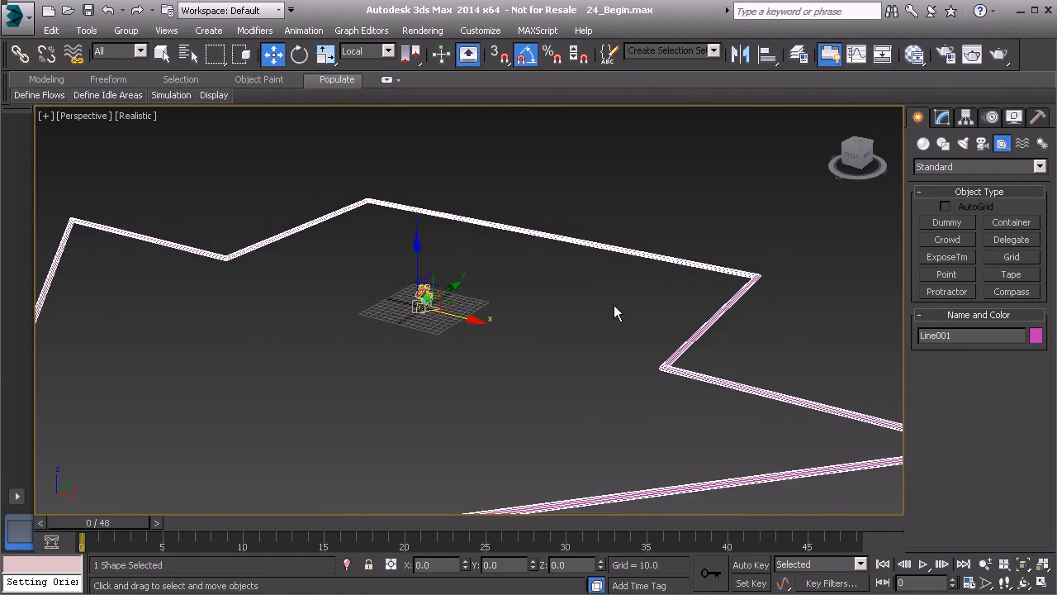
Select all vertices of the arrow spline and scale them down uniformly until the arrow is smaller than the triangular ground control
click(943, 117)
click(960, 183)
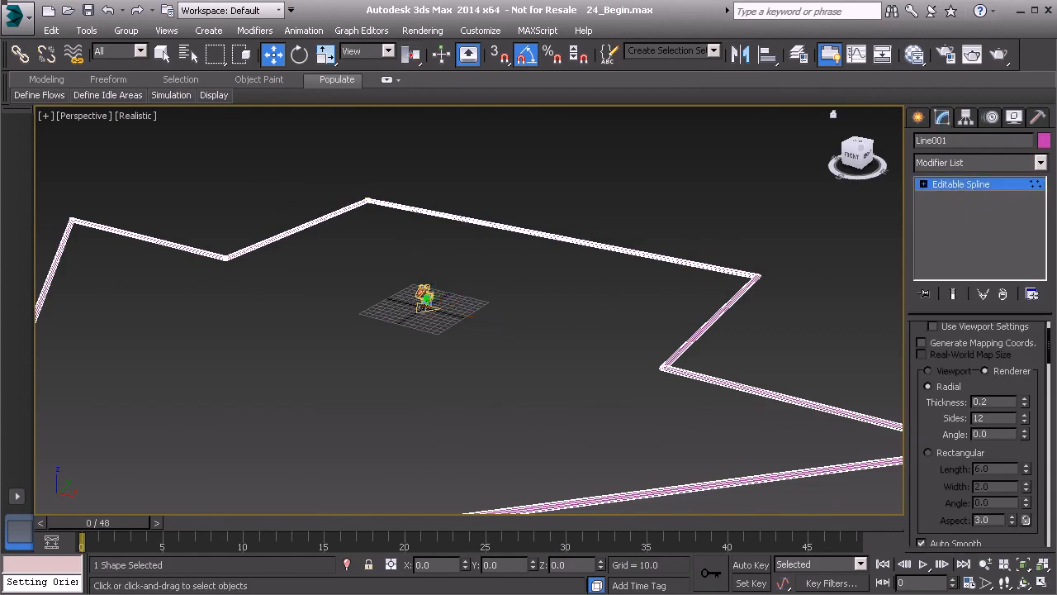
scroll(467, 279, down, 5)
scroll(384, 373, down, 1)
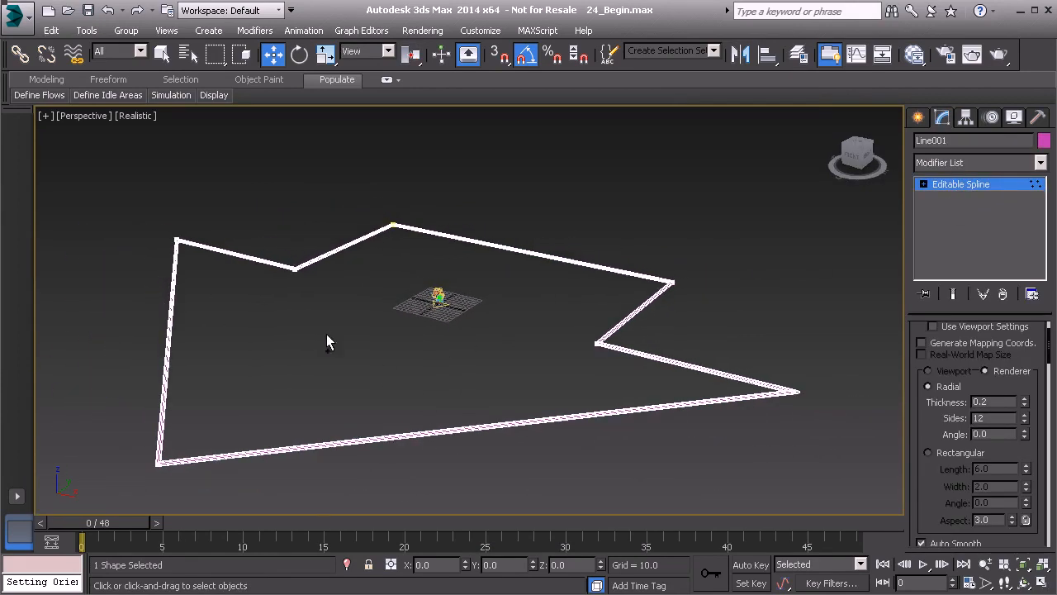
drag(667, 435, 834, 506)
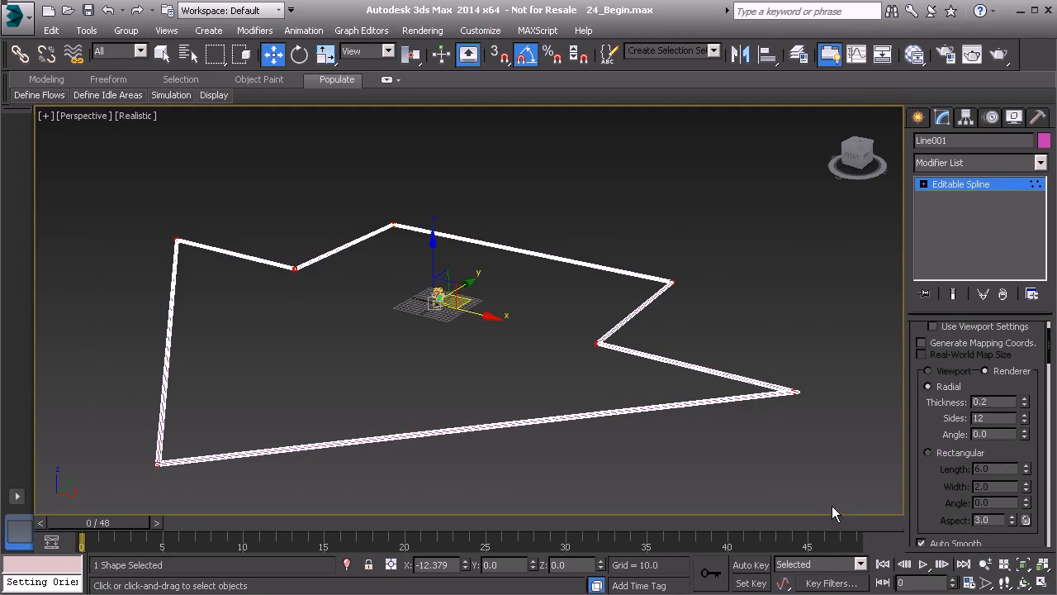
key(r)
drag(435, 291, 414, 410)
drag(435, 291, 425, 380)
key(z)
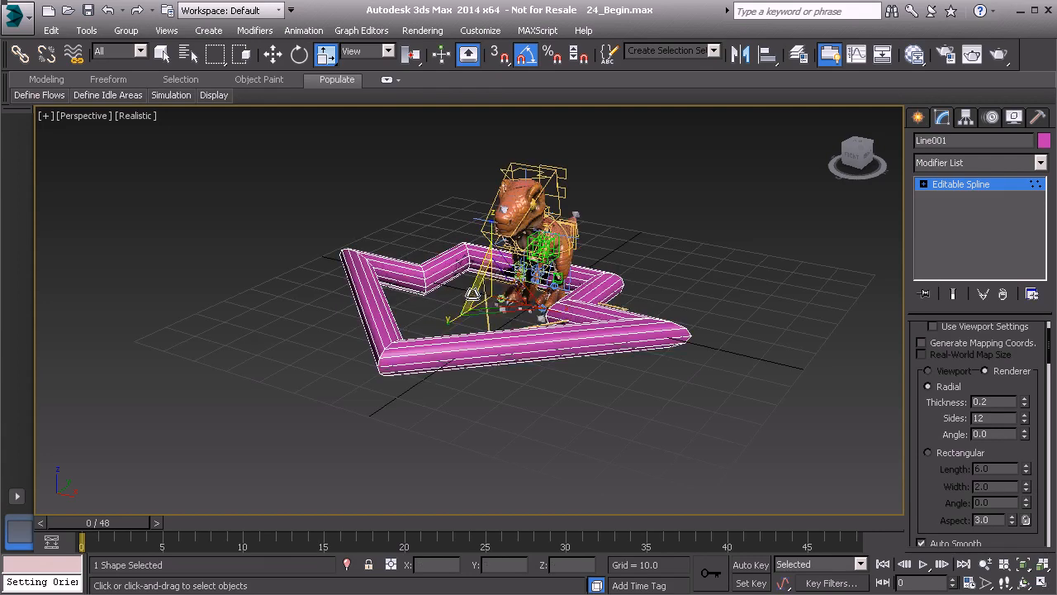
drag(493, 290, 486, 326)
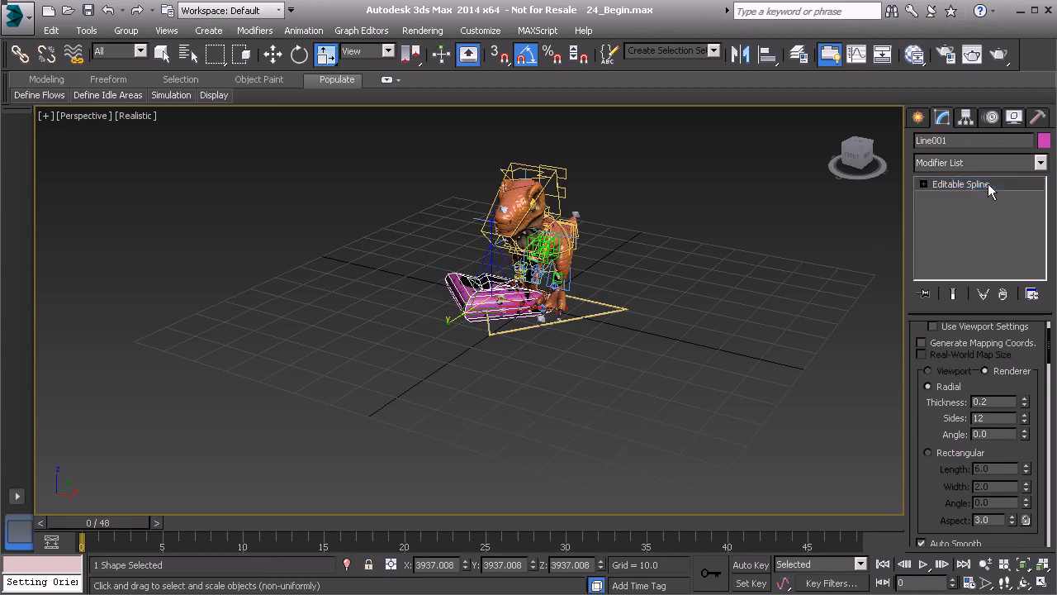
Apply Reset XForm to the arrow shape, then close the utility
click(1037, 118)
click(987, 322)
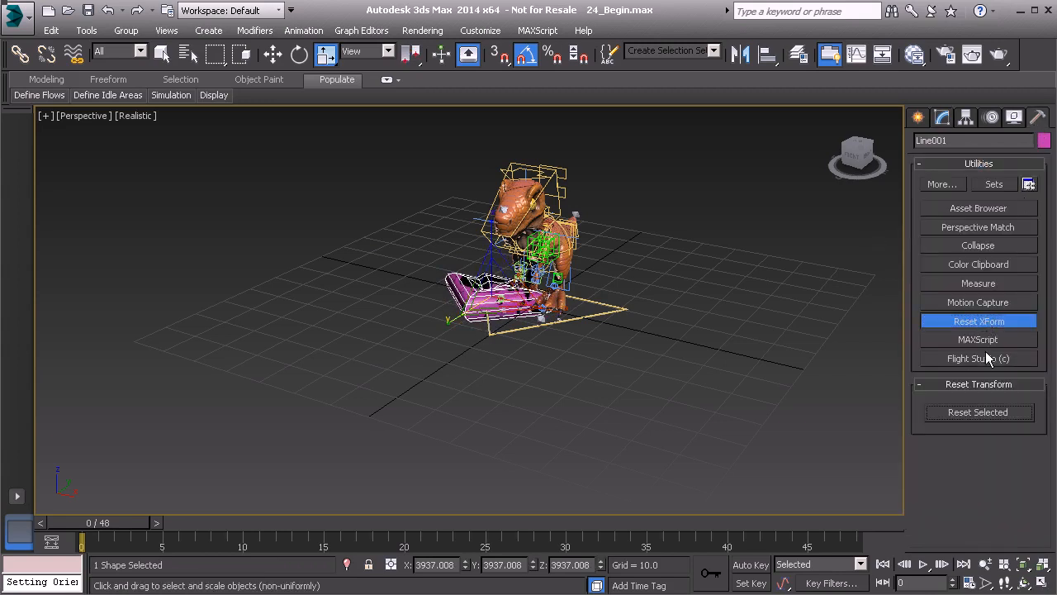
click(977, 412)
click(992, 323)
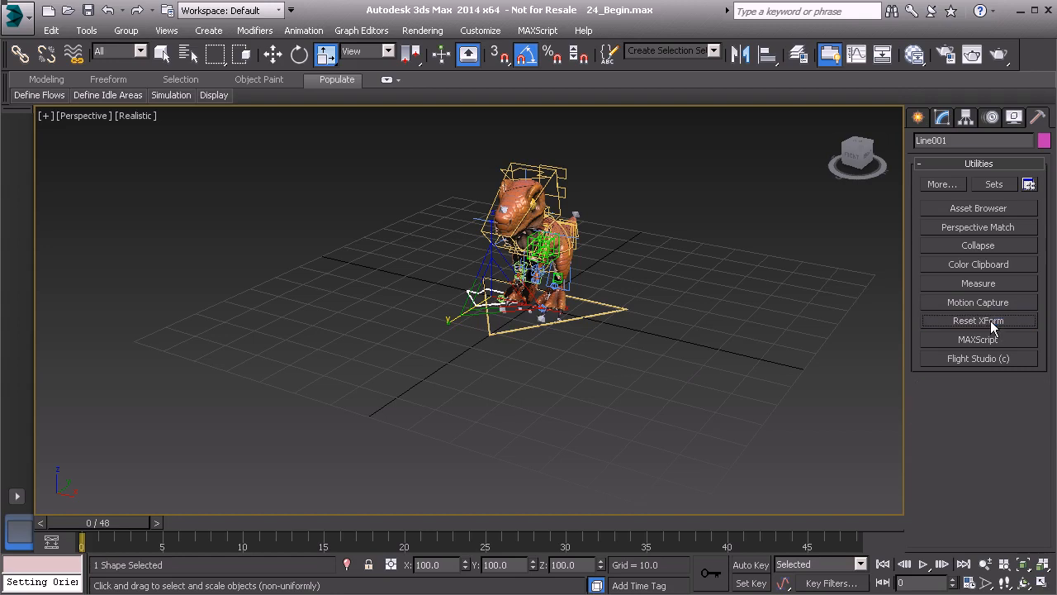
Collapse the arrow shape's modifier stack to its Modifier Stack Result using the Collapse utility, and close the utility
click(988, 246)
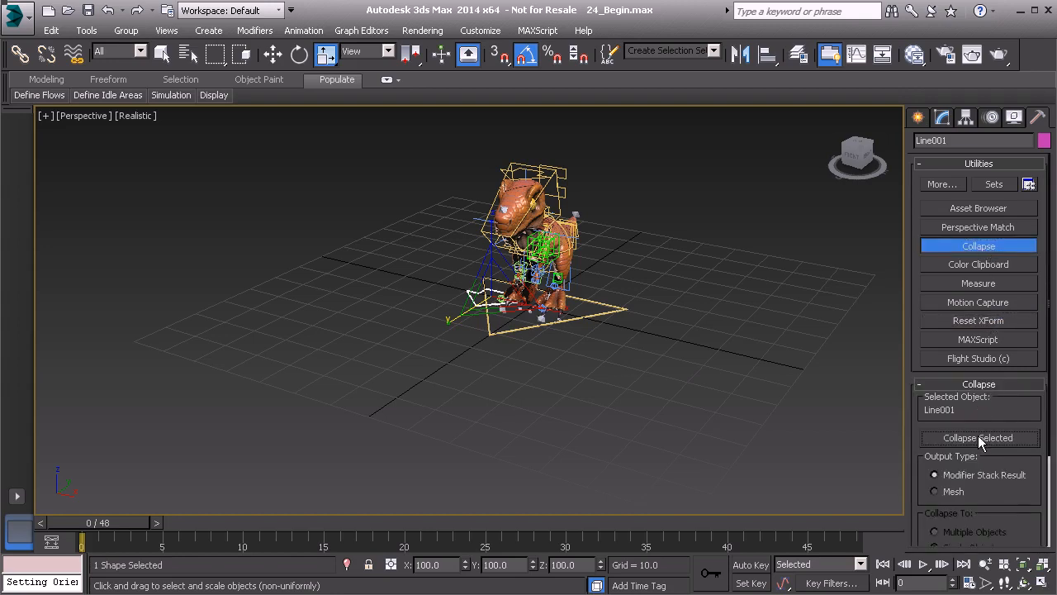
click(988, 246)
scroll(501, 372, up, 5)
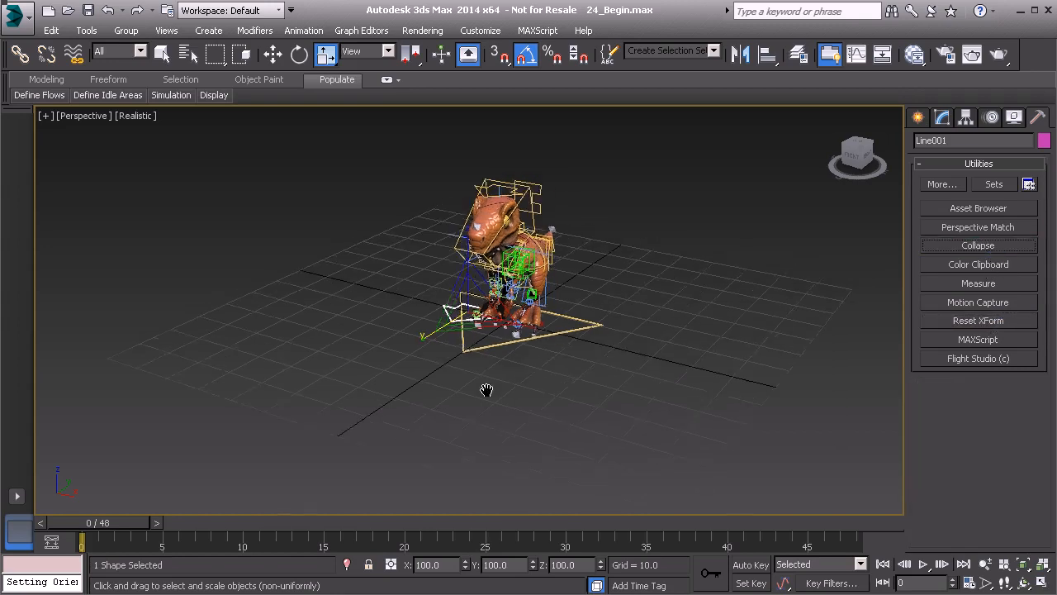
Align the arrow shape to the green Point helper in front of the dinosaur's left knee
alt+middle_drag(456, 405, 304, 337)
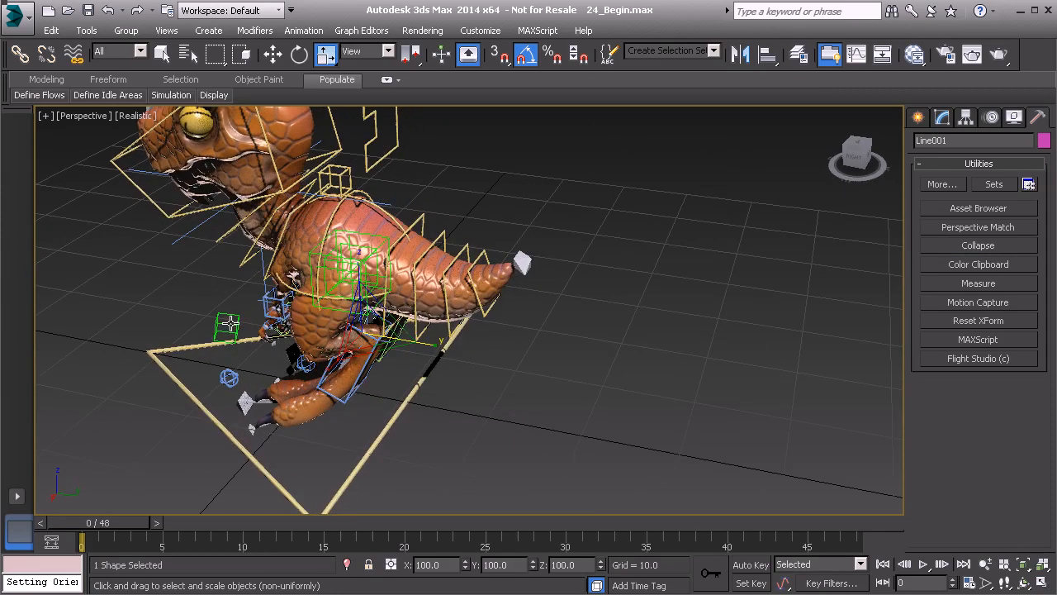
key(alt+a)
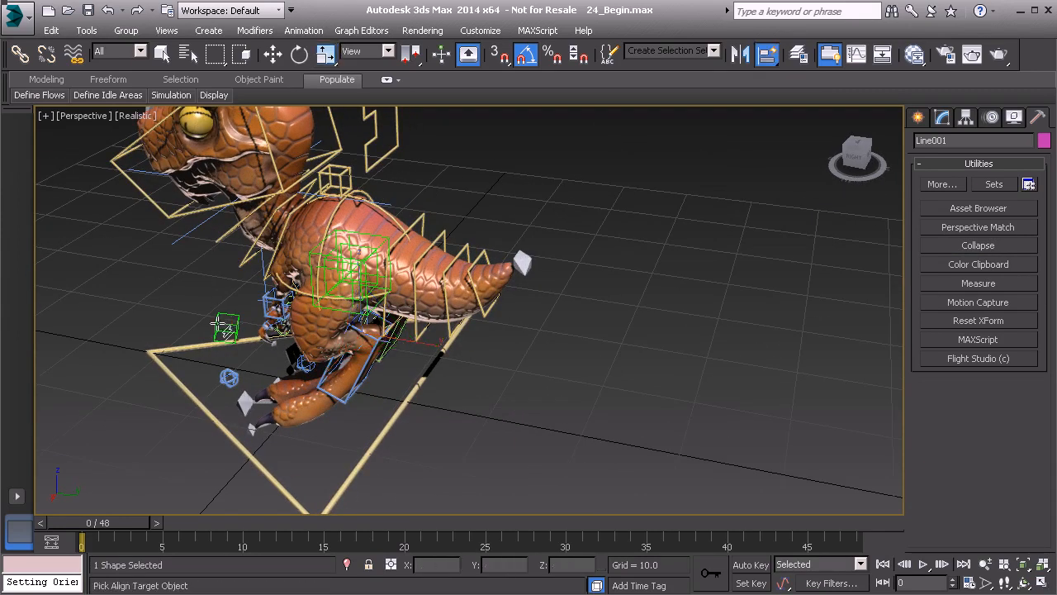
click(224, 325)
alt+middle_drag(225, 325, 431, 320)
middle_drag(297, 338, 455, 341)
scroll(446, 349, up, 5)
middle_drag(363, 315, 476, 358)
scroll(516, 353, down, 4)
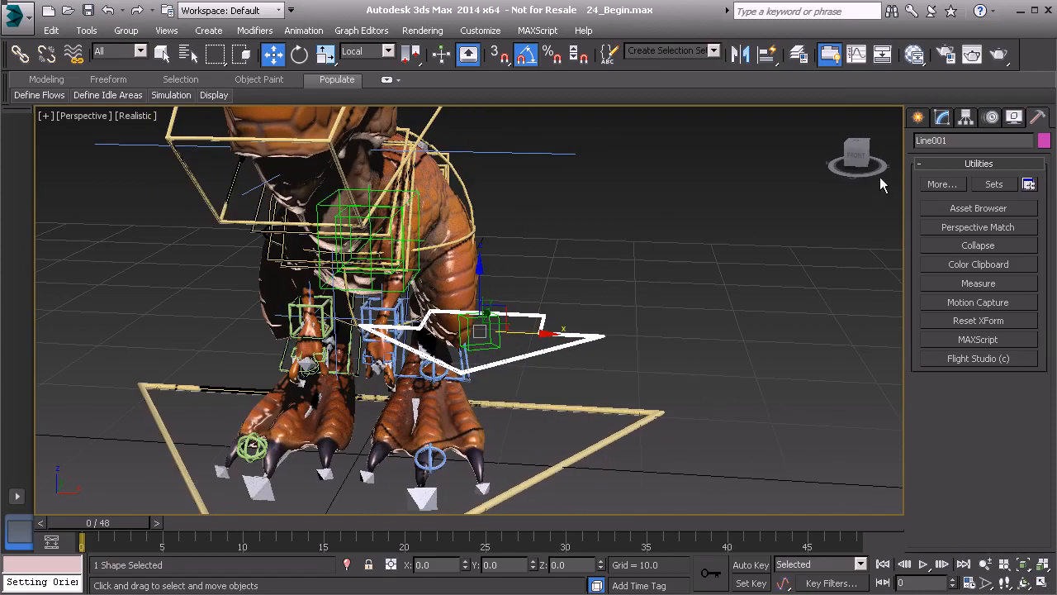
Scale all vertices of the arrow spline down until the arrow is only slightly wider than the Point helper's box
click(943, 118)
click(971, 183)
key(r)
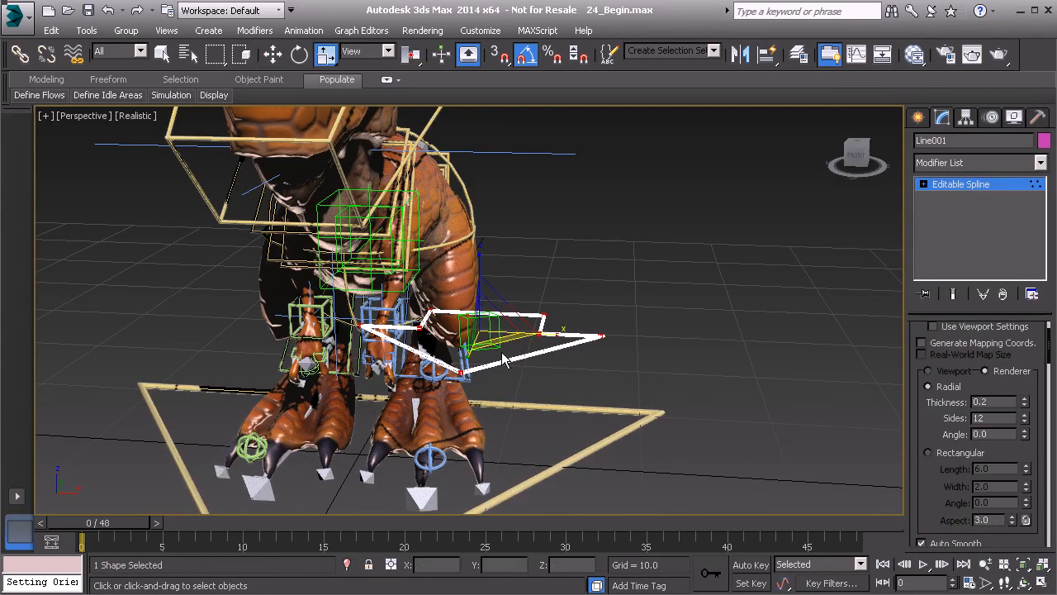
drag(489, 323, 531, 353)
alt+middle_drag(531, 352, 507, 379)
scroll(507, 379, up, 3)
scroll(484, 331, up, 1)
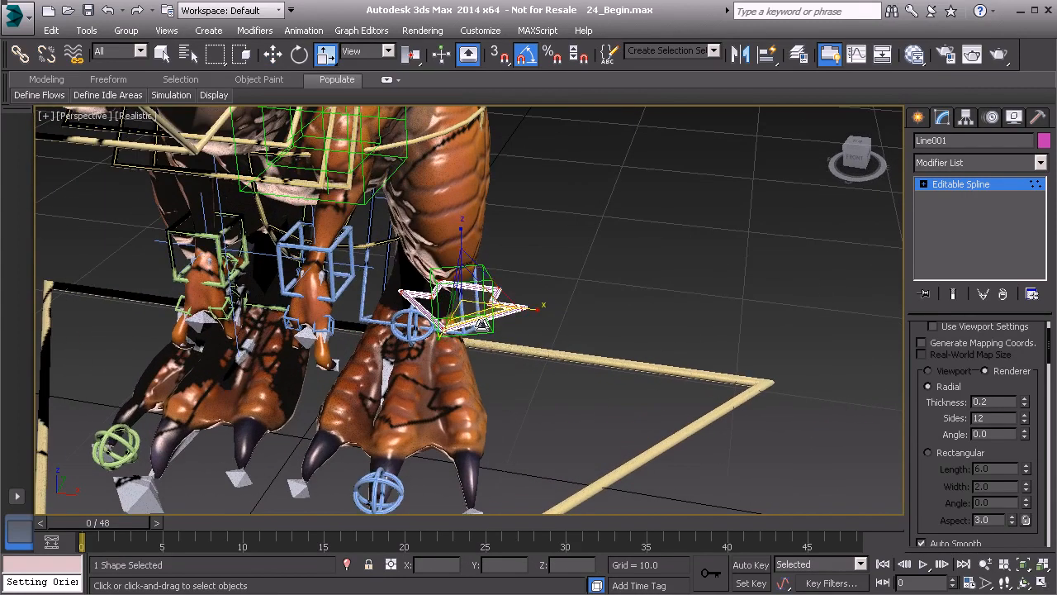
Rotate the arrow's vertices about the vertical axis to straighten its direction, and leave sub-object editing
key(e)
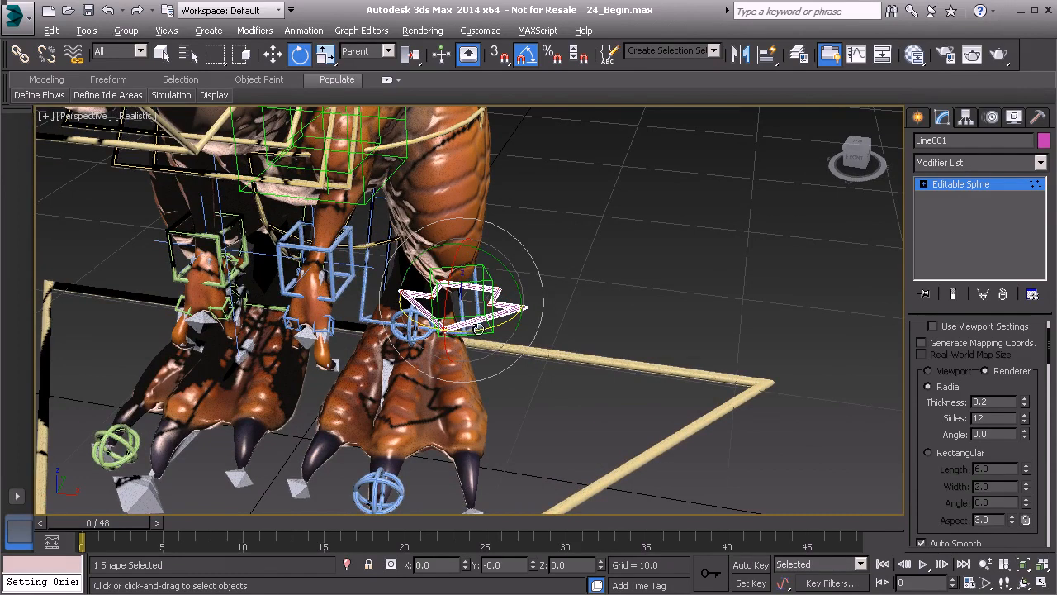
alt+middle_drag(473, 332, 466, 338)
drag(465, 337, 485, 334)
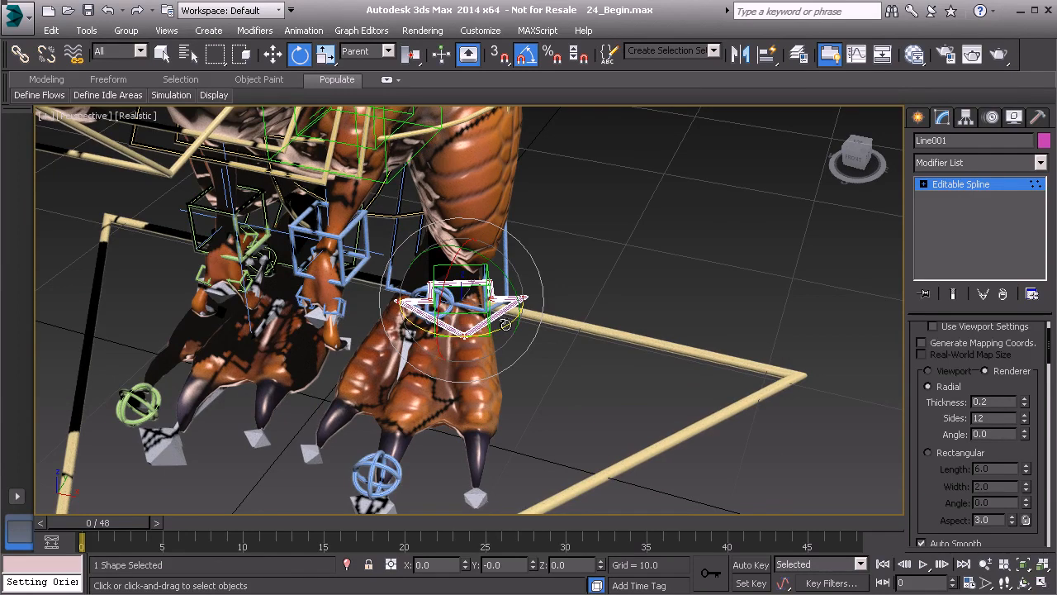
click(982, 184)
alt+middle_drag(676, 283, 668, 238)
click(668, 238)
click(509, 301)
middle_drag(522, 322, 592, 281)
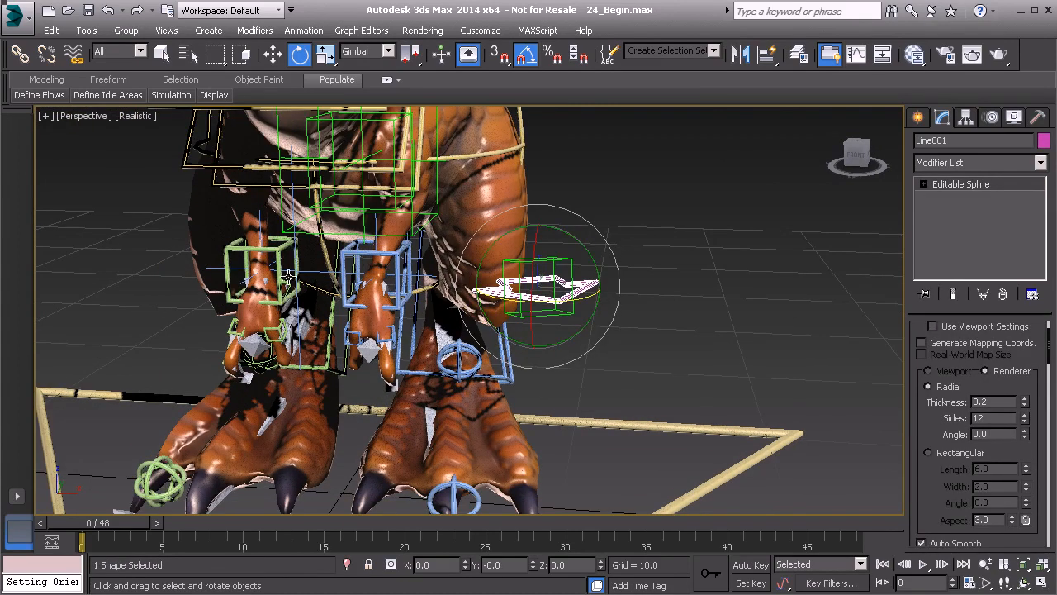
middle_drag(231, 315, 311, 305)
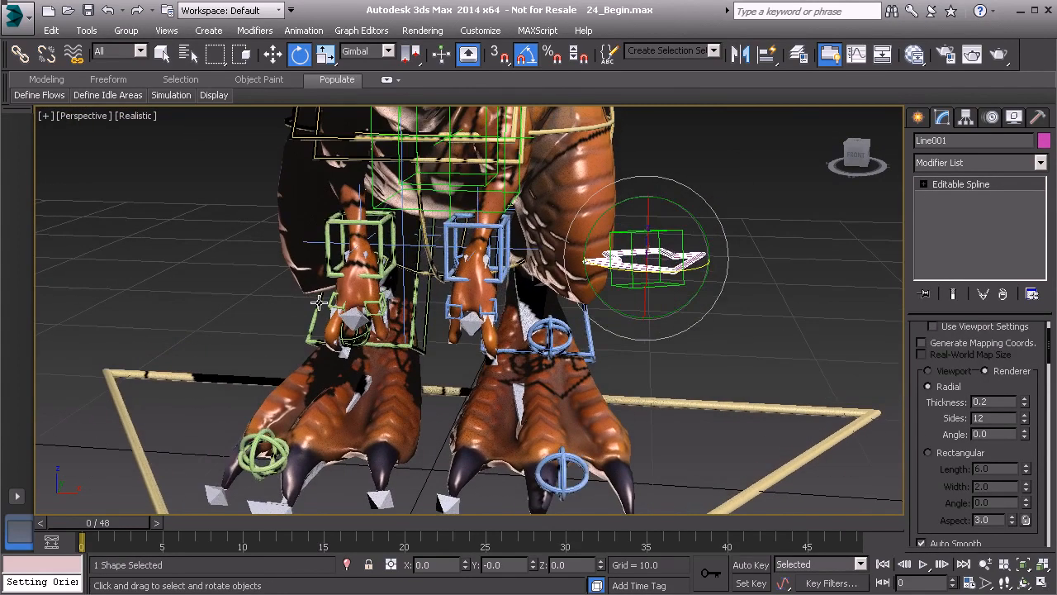
Snap only the arrow's pivot to the world origin on the grid between the feet, and end pivot editing
key(w)
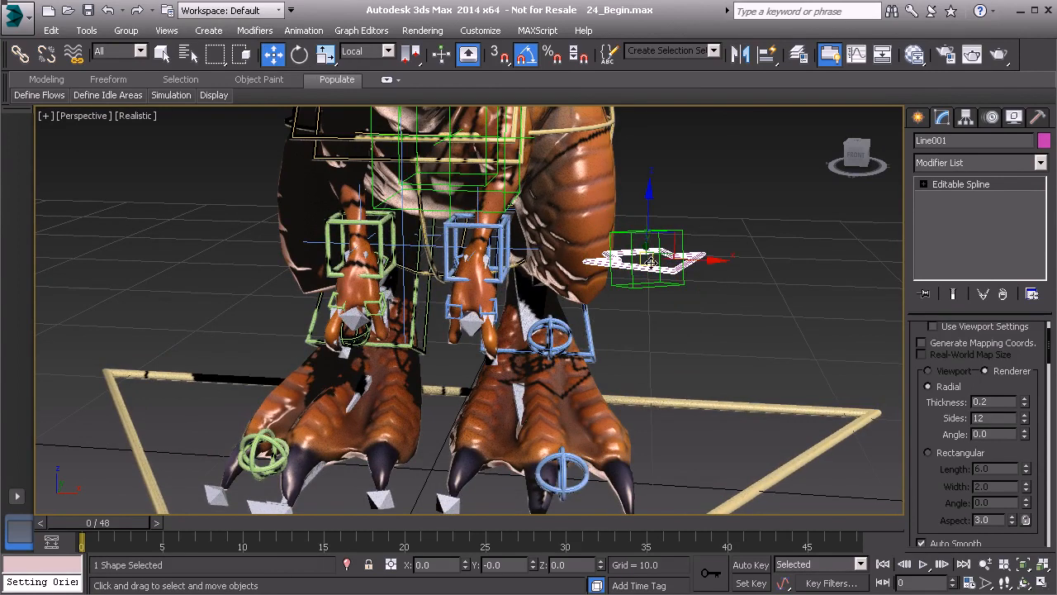
alt+middle_drag(577, 309, 556, 306)
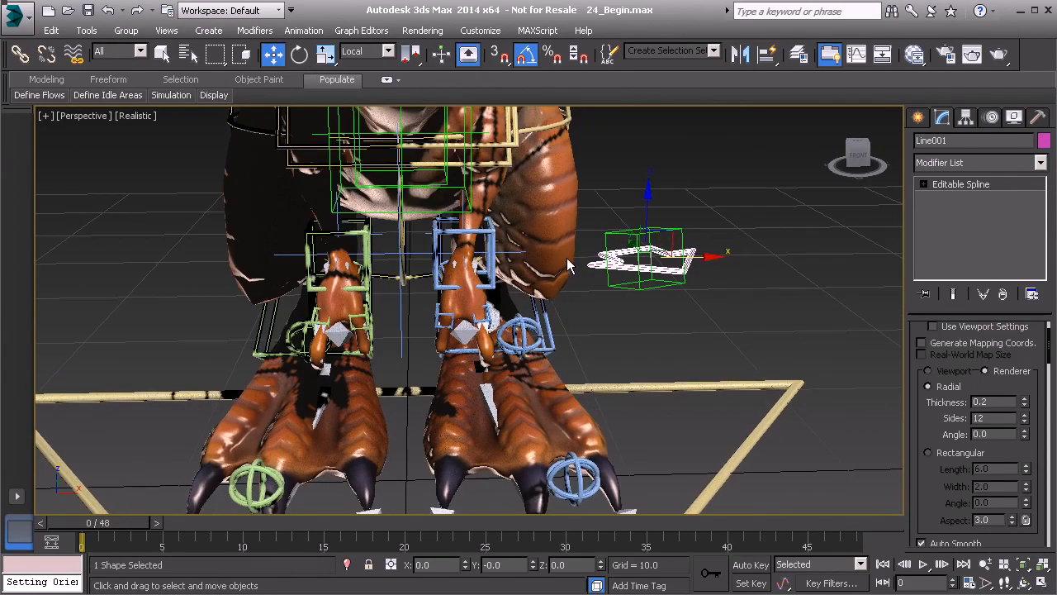
key(s)
middle_drag(580, 262, 629, 223)
click(966, 117)
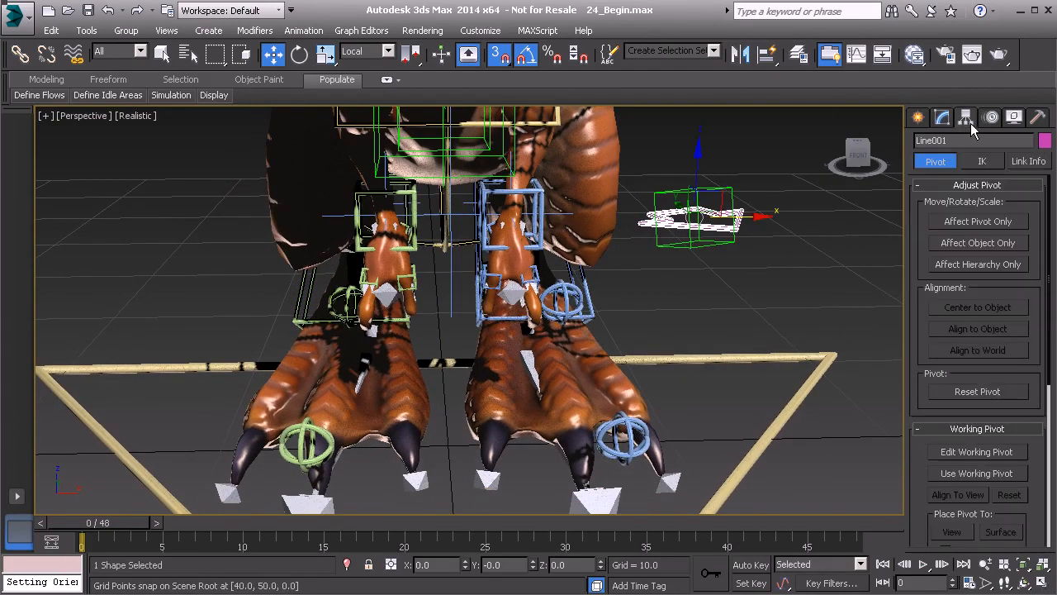
click(981, 227)
middle_drag(617, 318, 626, 276)
drag(704, 175, 461, 408)
scroll(652, 283, down, 2)
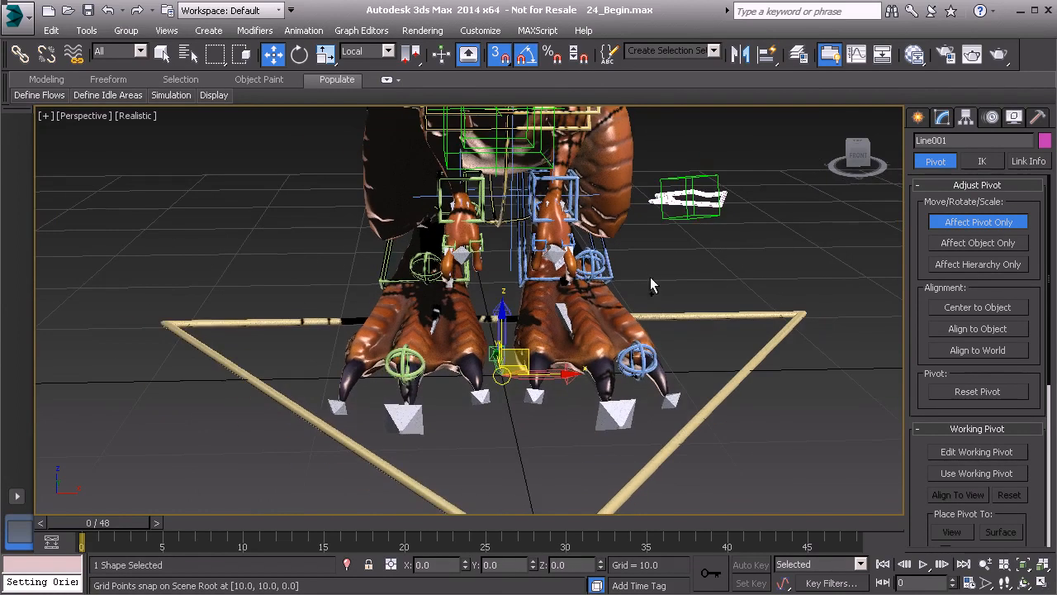
click(979, 228)
alt+middle_drag(691, 315, 672, 328)
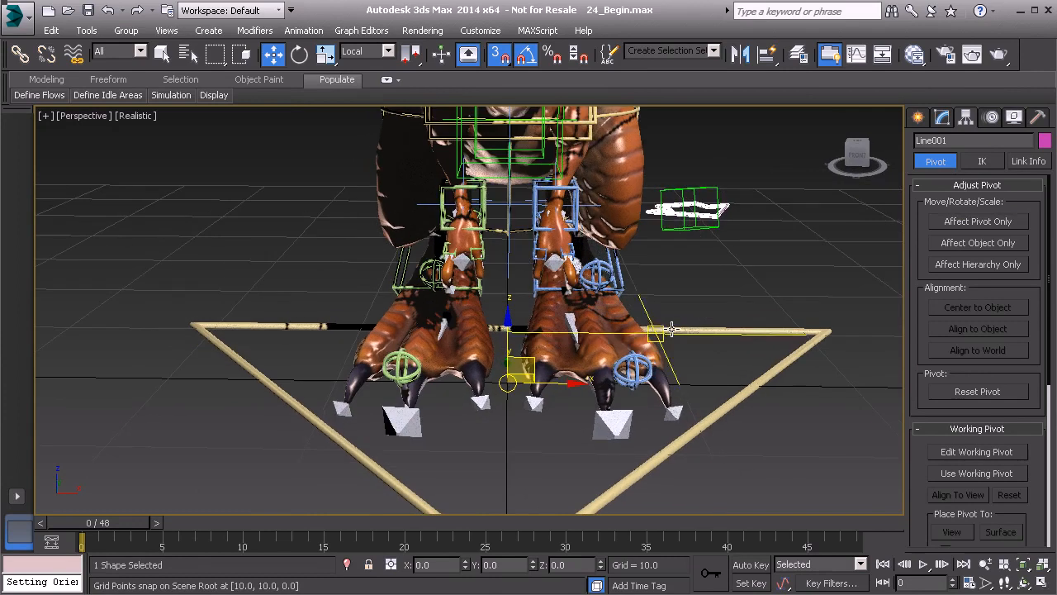
Mirror the arrow as a Copy across its local X axis with an offset of 0.0
click(742, 56)
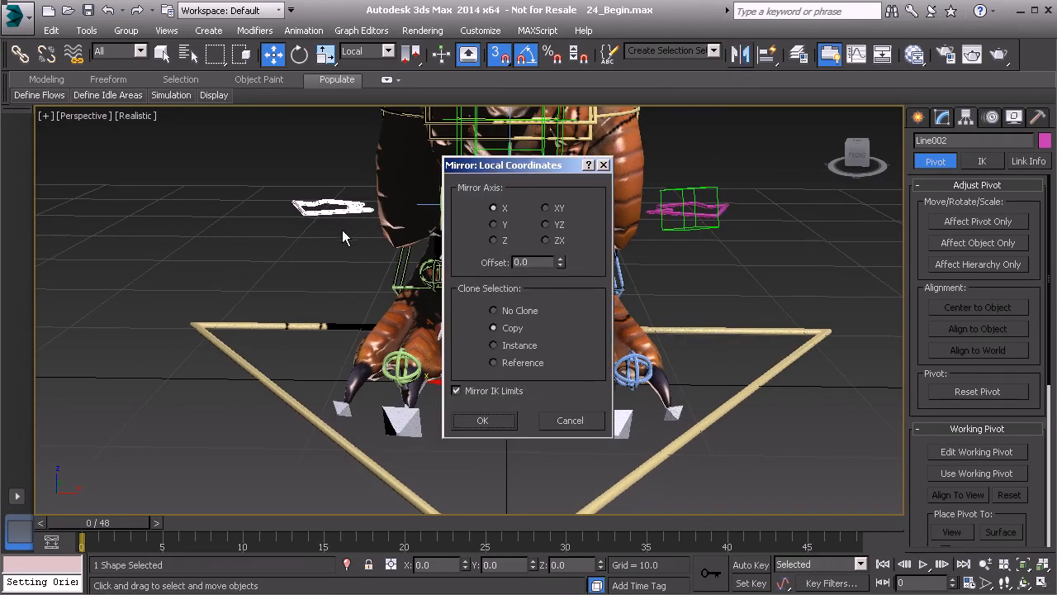
click(484, 421)
middle_drag(571, 407, 565, 417)
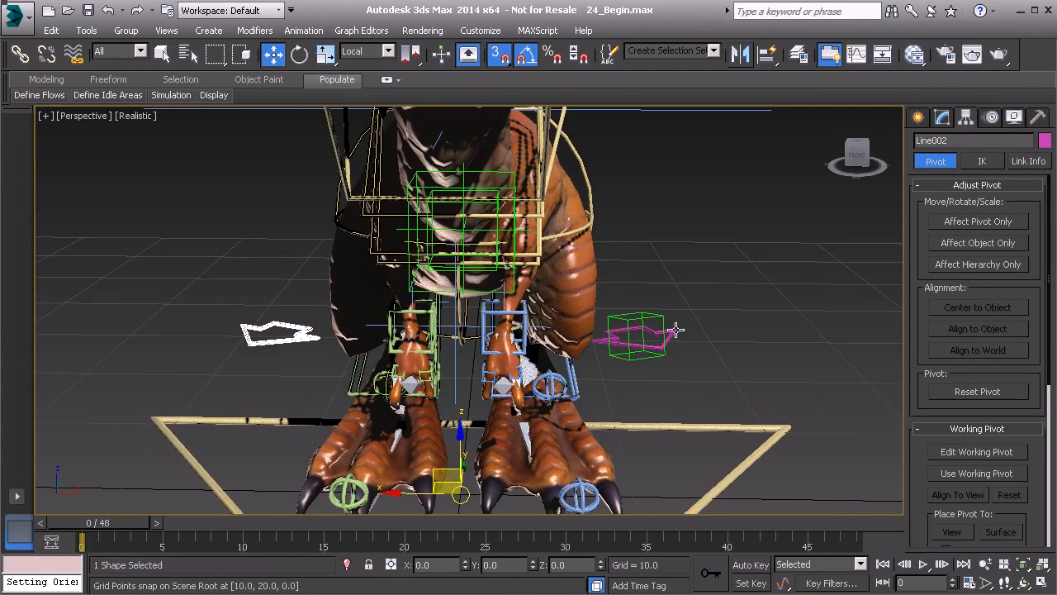
Select both arrow shapes, centre their pivots to their own objects, and end pivot editing
ctrl+click(676, 337)
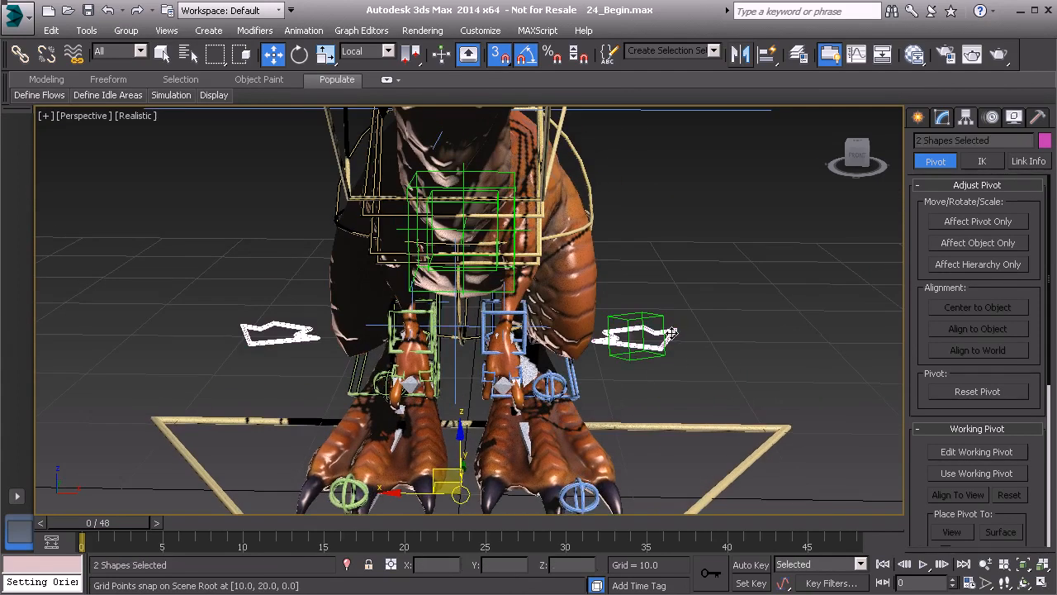
click(974, 222)
click(990, 309)
click(982, 221)
alt+middle_drag(729, 373, 613, 343)
alt+middle_drag(708, 375, 740, 359)
scroll(675, 335, up, 2)
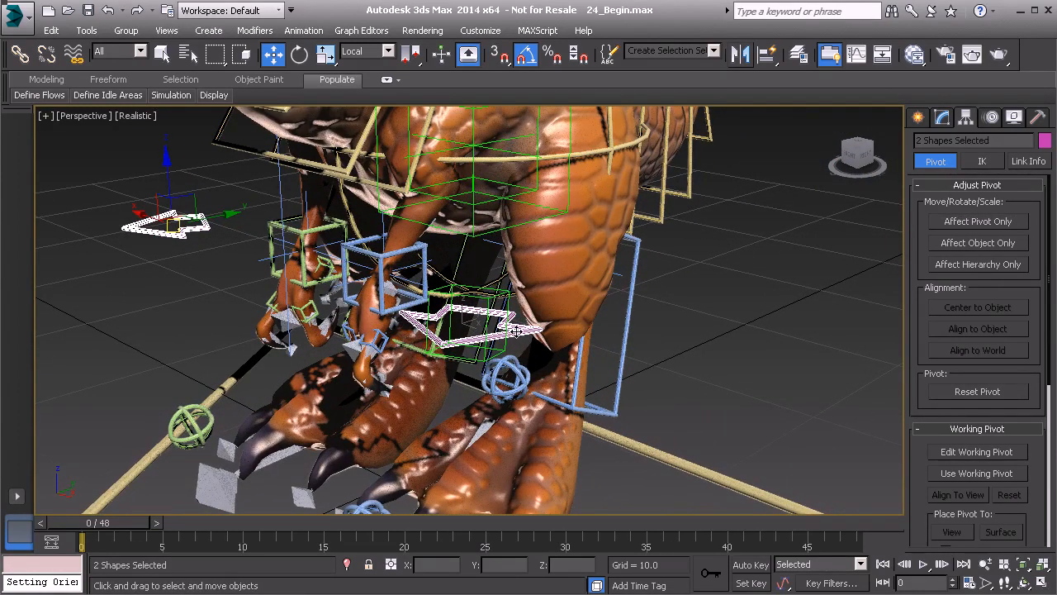
Select the left leg's IK handle HIIK_L_Leg01 and display its IK Solver Properties
click(619, 275)
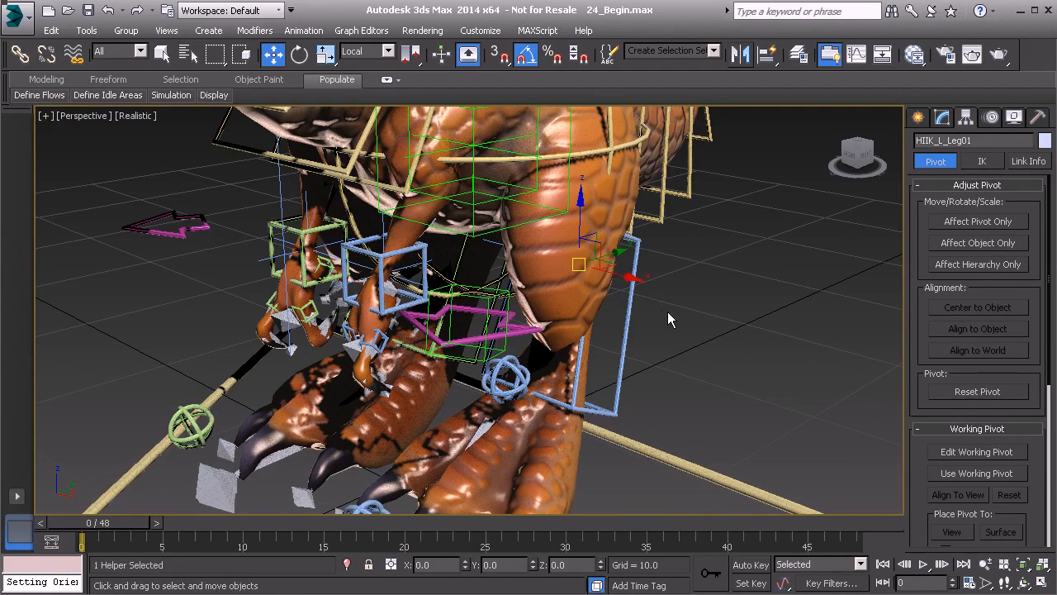
click(992, 117)
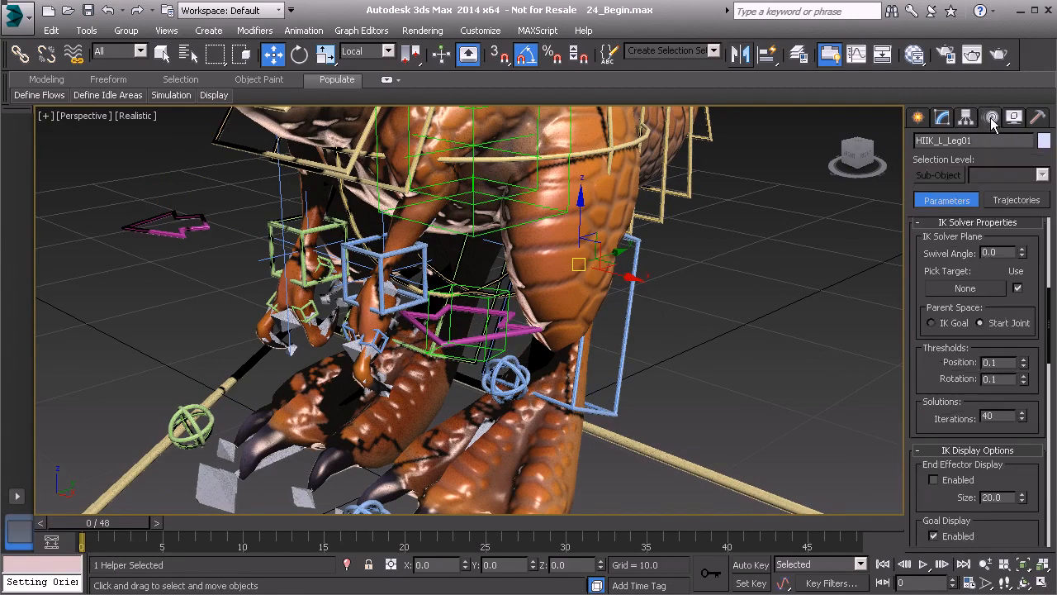
scroll(928, 373, down, 1)
scroll(974, 355, up, 3)
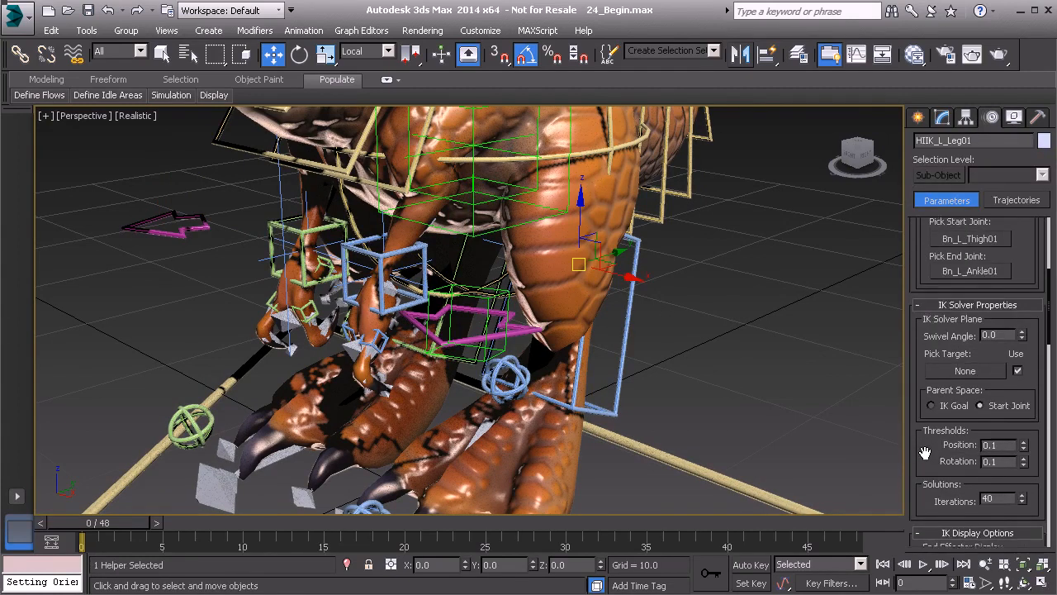
Try the arrow shape beside the left leg as the IK solver plane's target, and undo the assignment
click(964, 372)
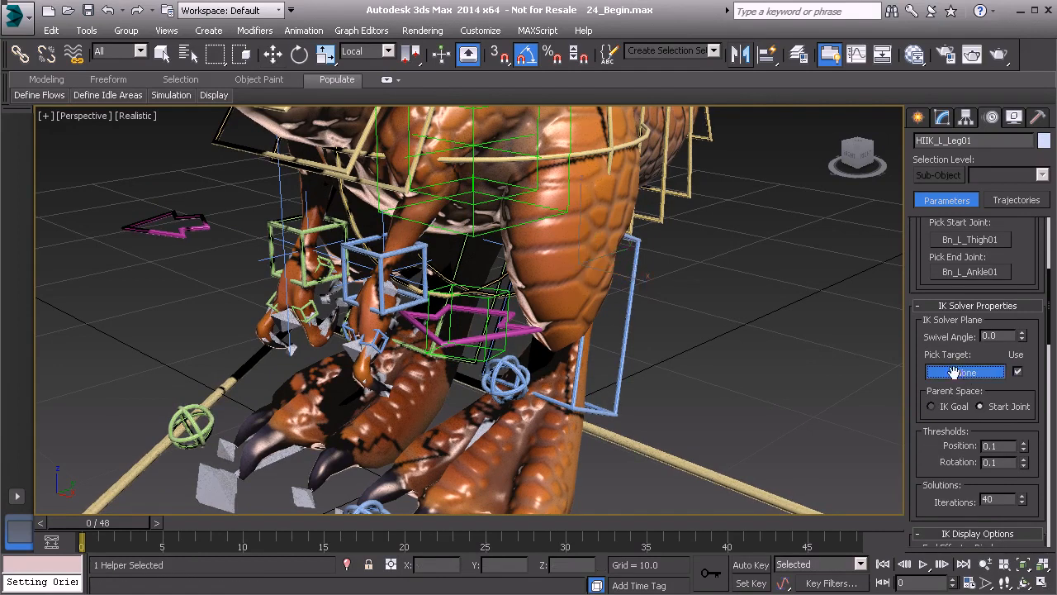
alt+middle_drag(573, 394, 845, 304)
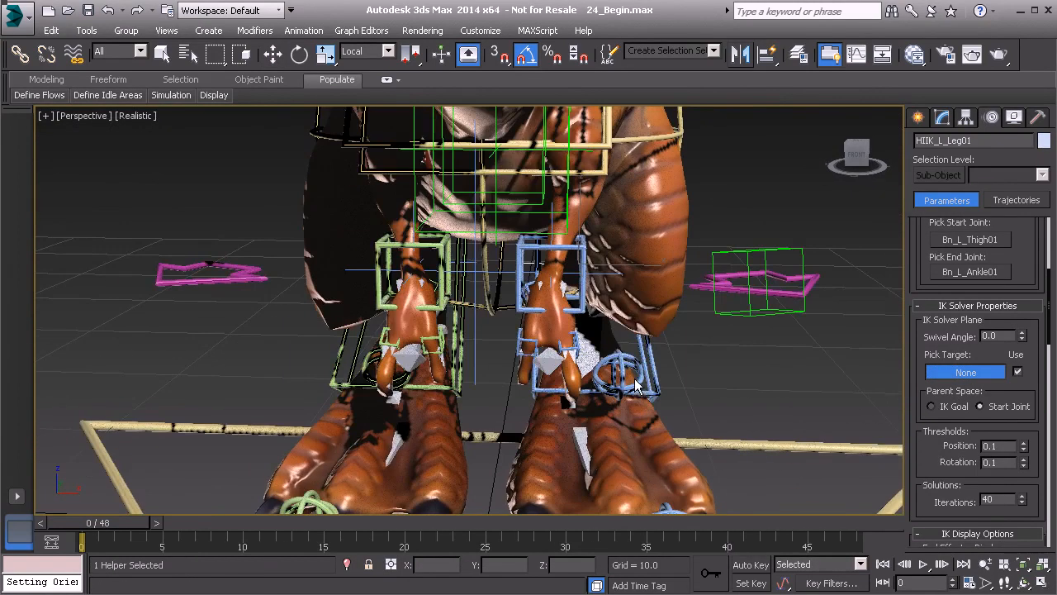
click(816, 279)
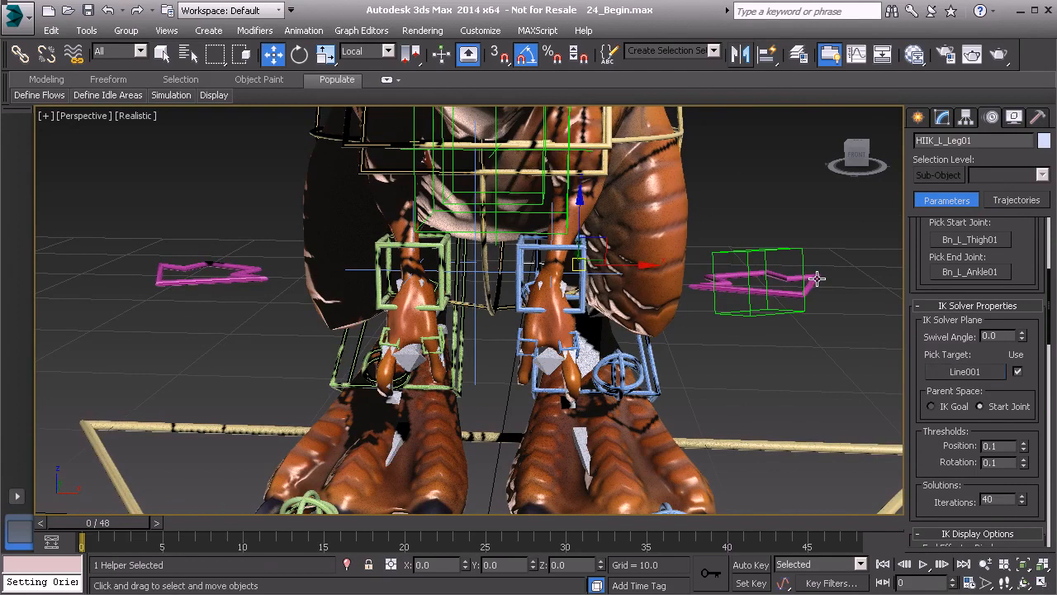
middle_drag(816, 285, 641, 310)
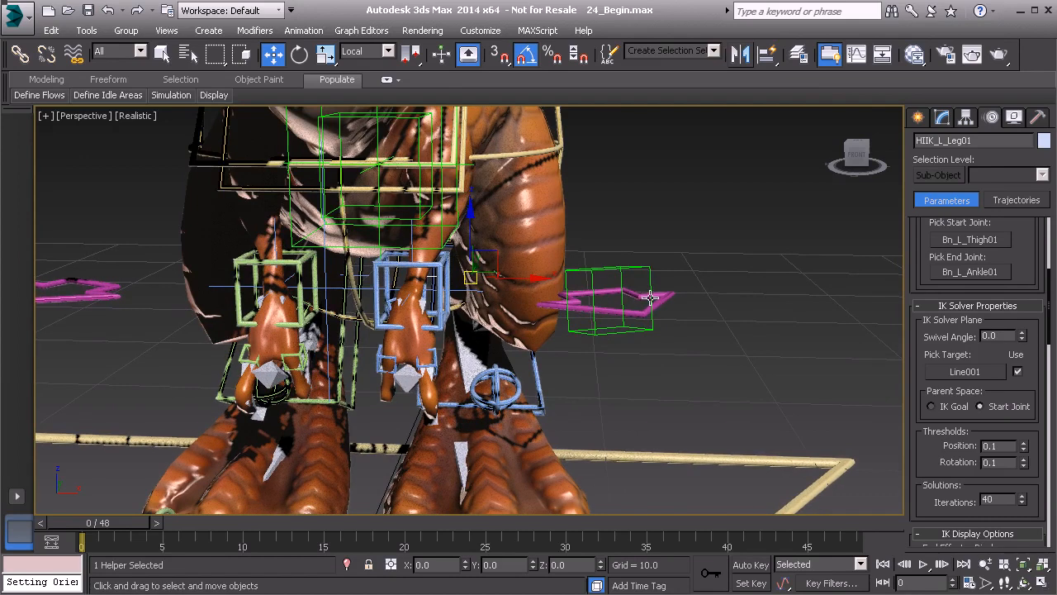
key(ctrl+z)
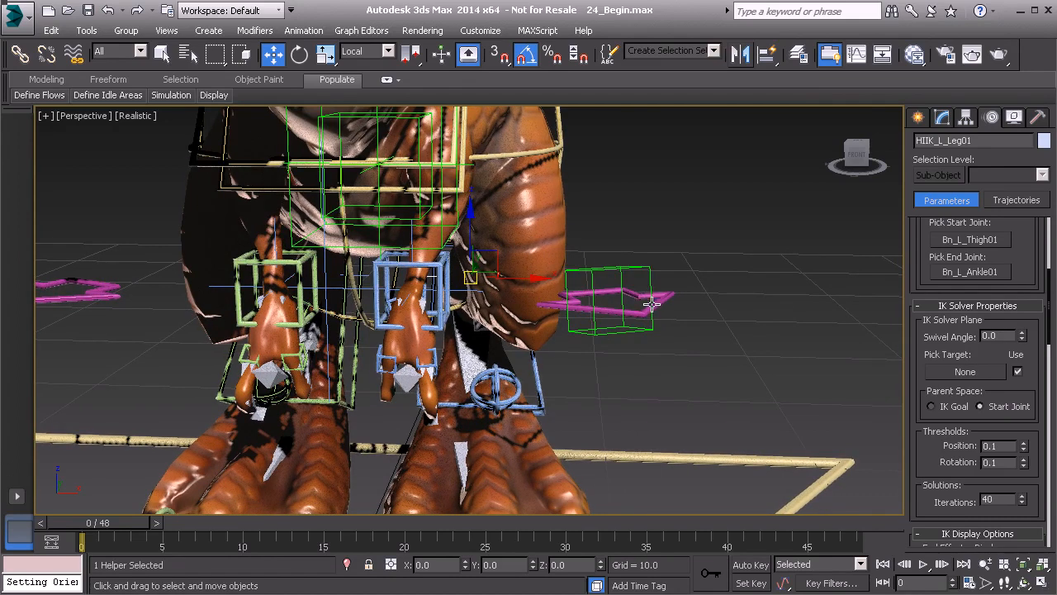
Assign the Point001 helper as the IK solver plane's target for the left leg's IK handle
scroll(650, 299, up, 3)
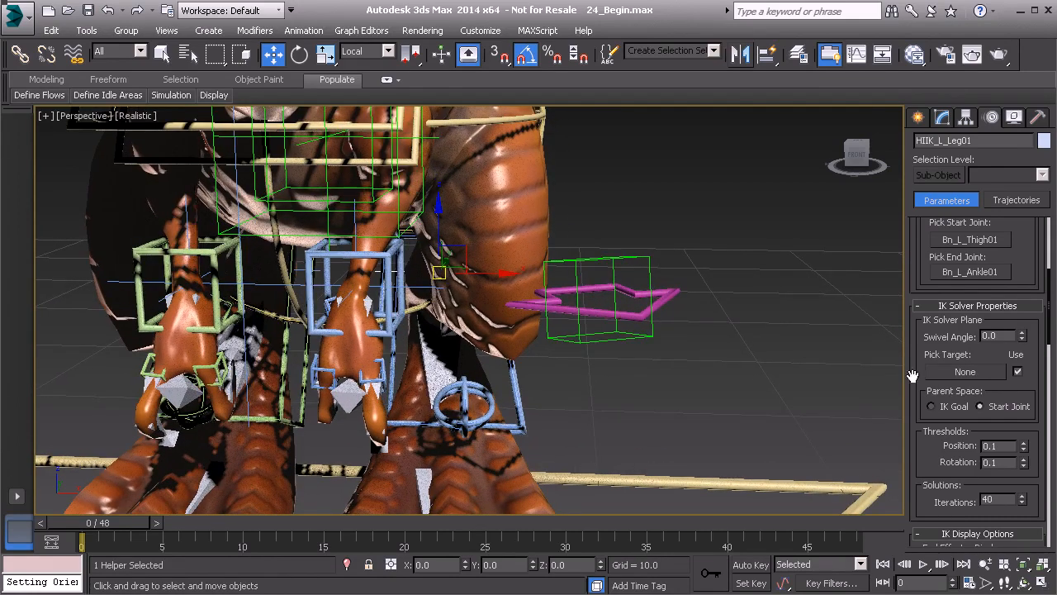
click(977, 372)
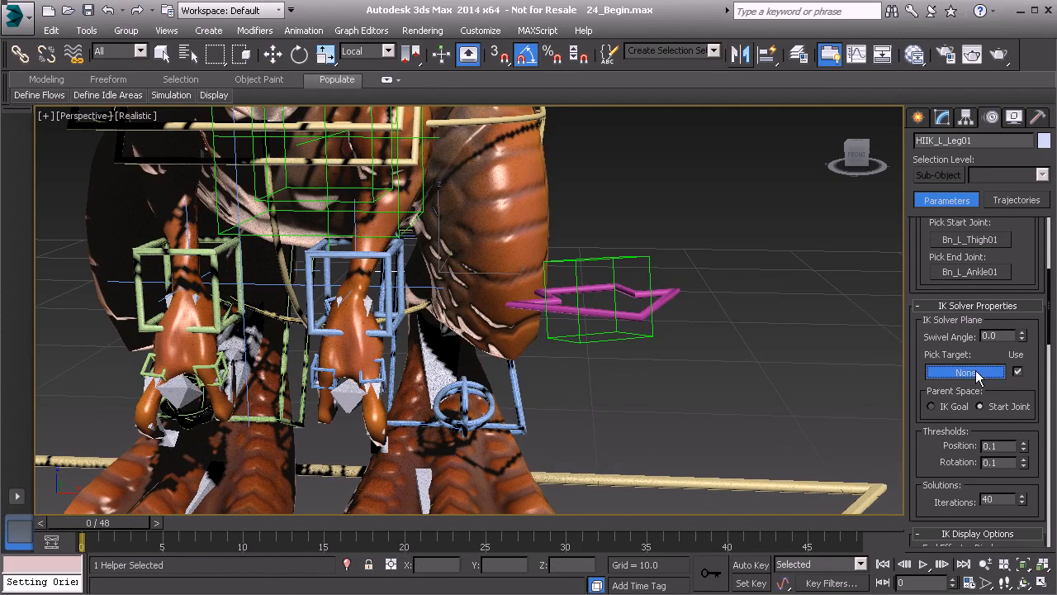
click(636, 256)
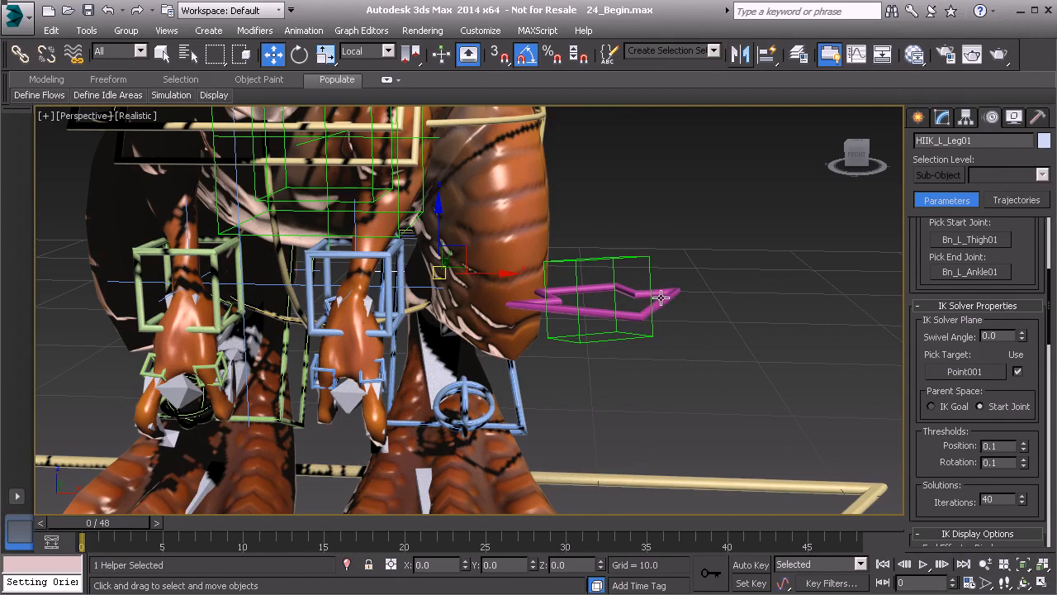
middle_drag(614, 276, 614, 280)
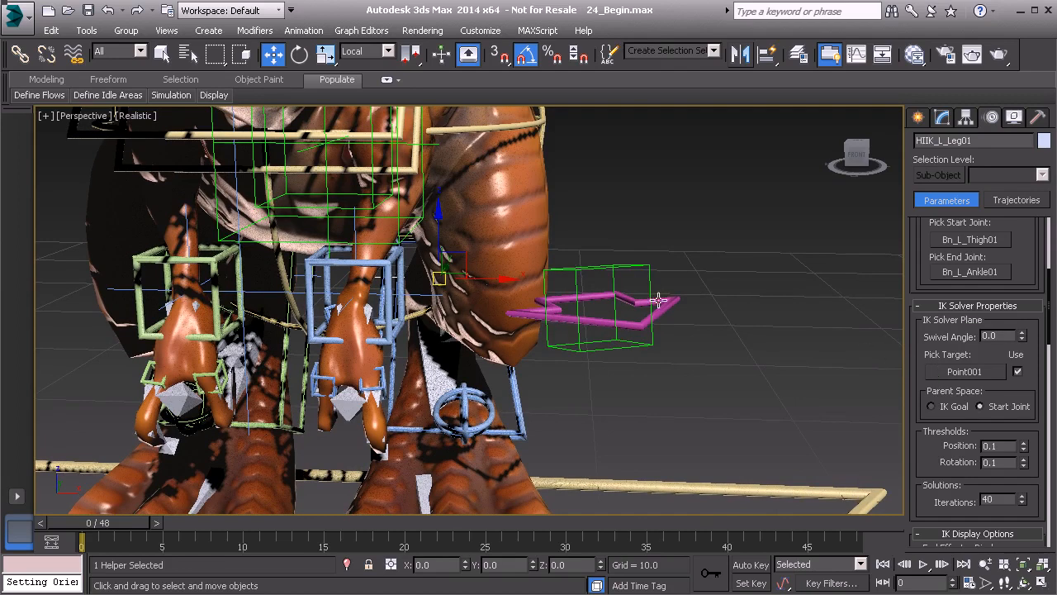
Select the arrow shape beside the left leg and align it to the Point001 helper again
click(668, 303)
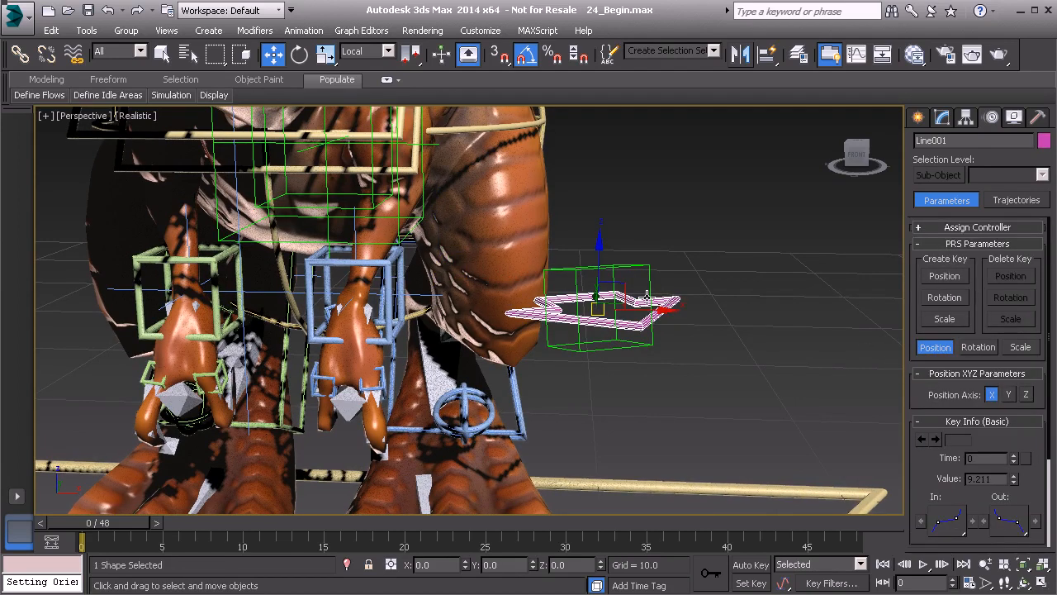
key(alt+a)
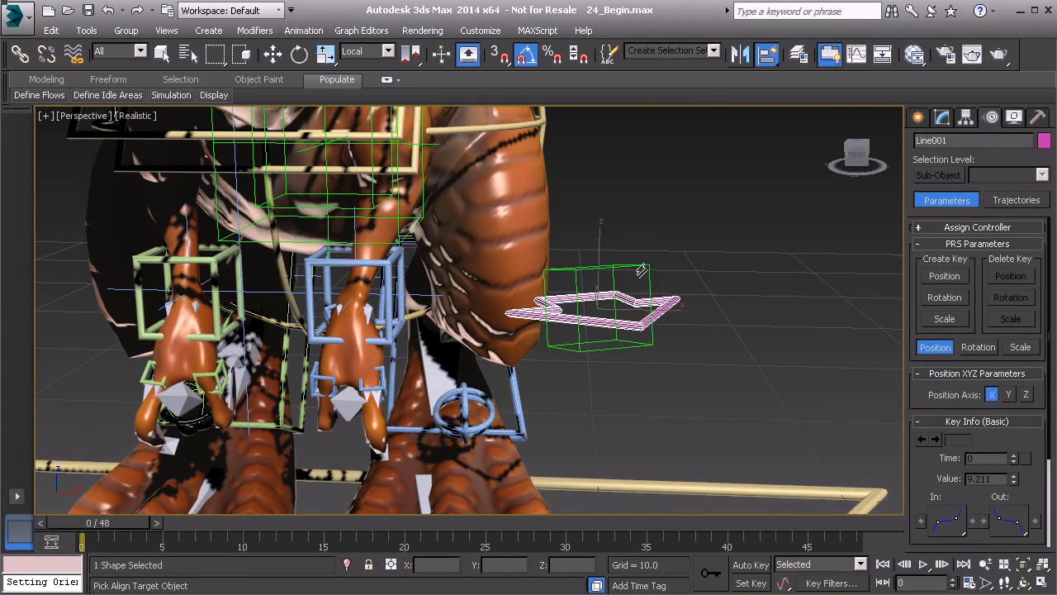
click(641, 267)
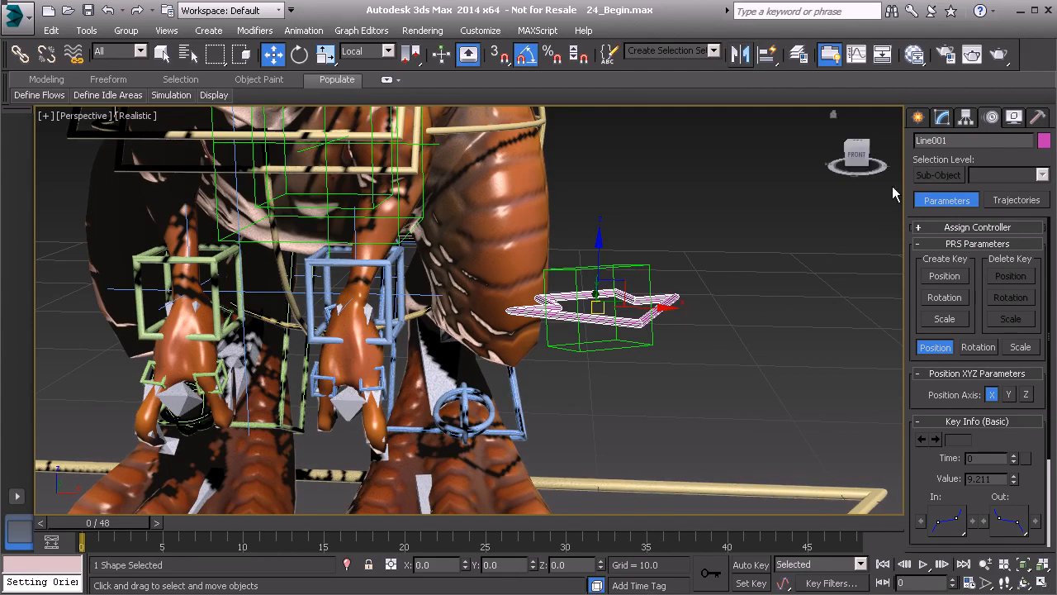
Select the left leg's IK handle and assign the arrow shape beside that leg as its IK solver plane target
alt+middle_drag(730, 253, 653, 246)
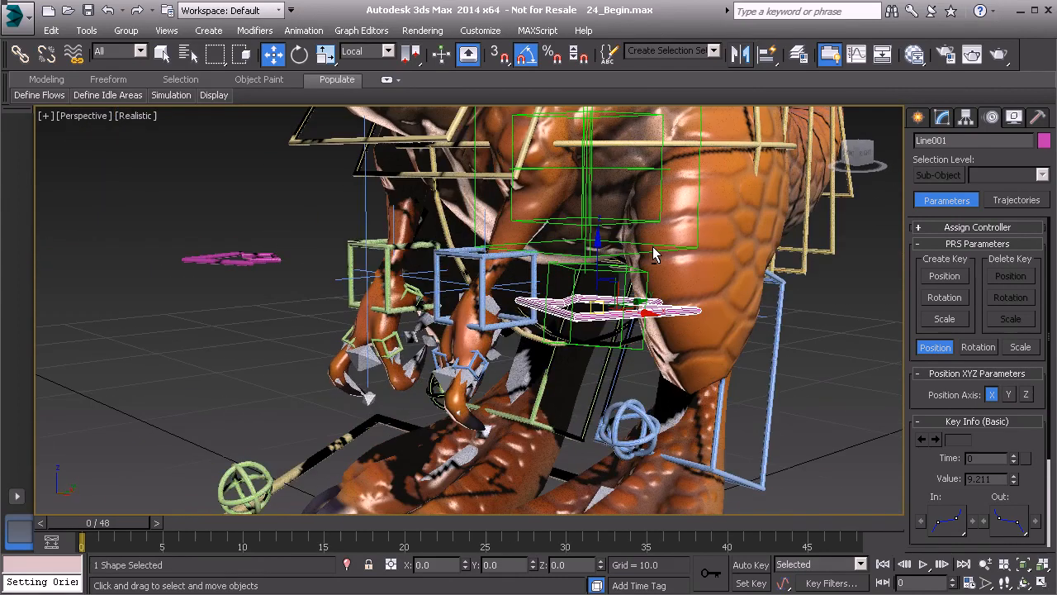
click(771, 321)
alt+middle_drag(556, 320, 511, 309)
click(964, 379)
alt+middle_drag(734, 327, 726, 337)
click(725, 337)
click(745, 335)
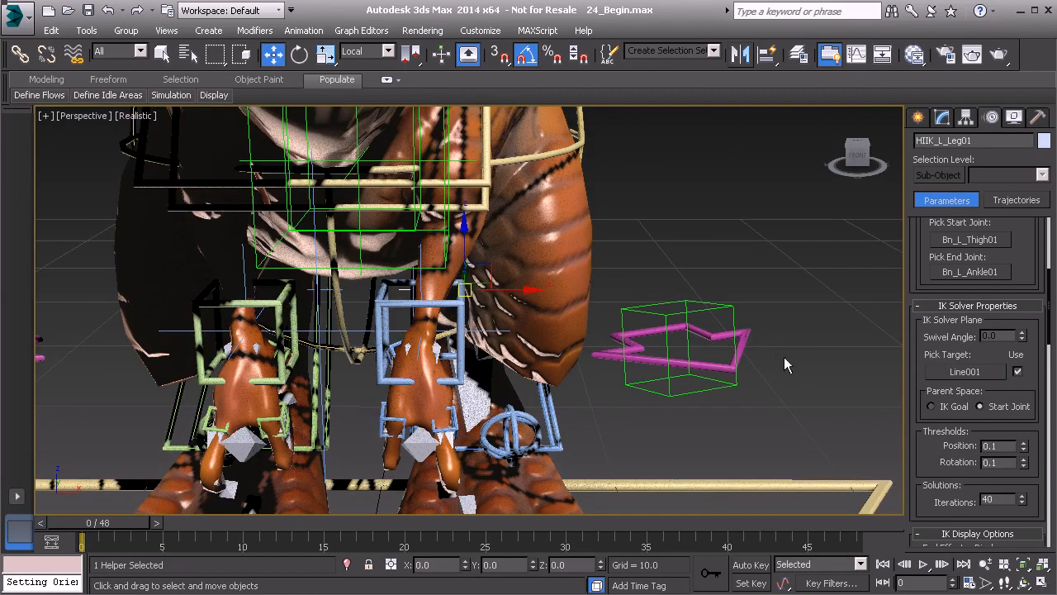
Try moving the arrow shape beside the left leg to test how the knee follows it
click(712, 347)
alt+middle_drag(679, 347, 673, 347)
mouse_move(673, 348)
mouse_down()
mouse_move(694, 340)
mouse_move(506, 366)
mouse_move(831, 364)
mouse_move(506, 345)
mouse_move(803, 348)
mouse_move(680, 348)
mouse_up()
alt+middle_drag(645, 380, 655, 337)
scroll(721, 327, down, 3)
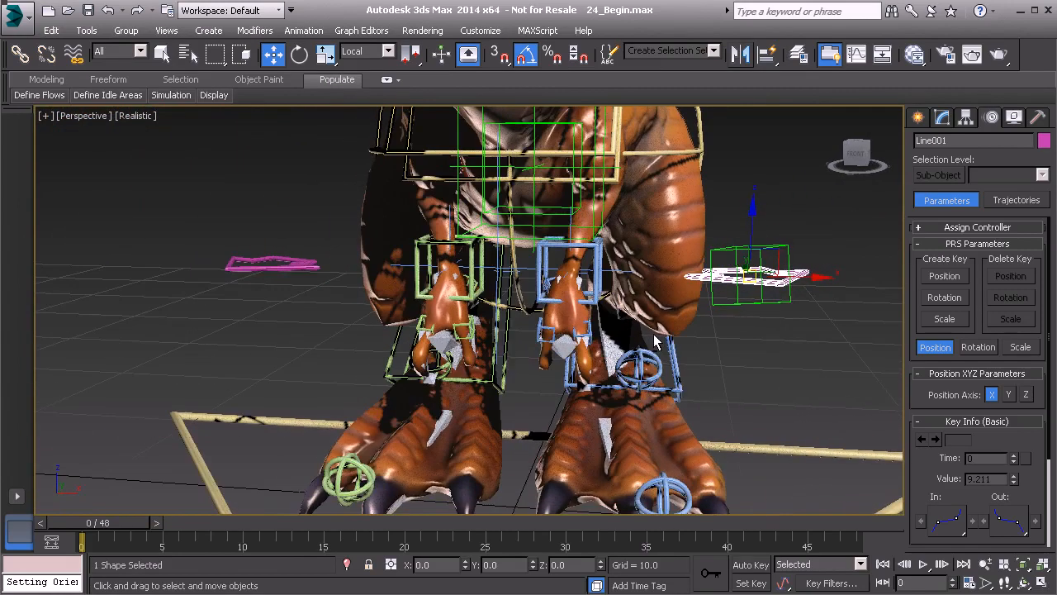
Move the Point001 helper to X -9.211 in the World coordinate system, beside the right leg
click(757, 304)
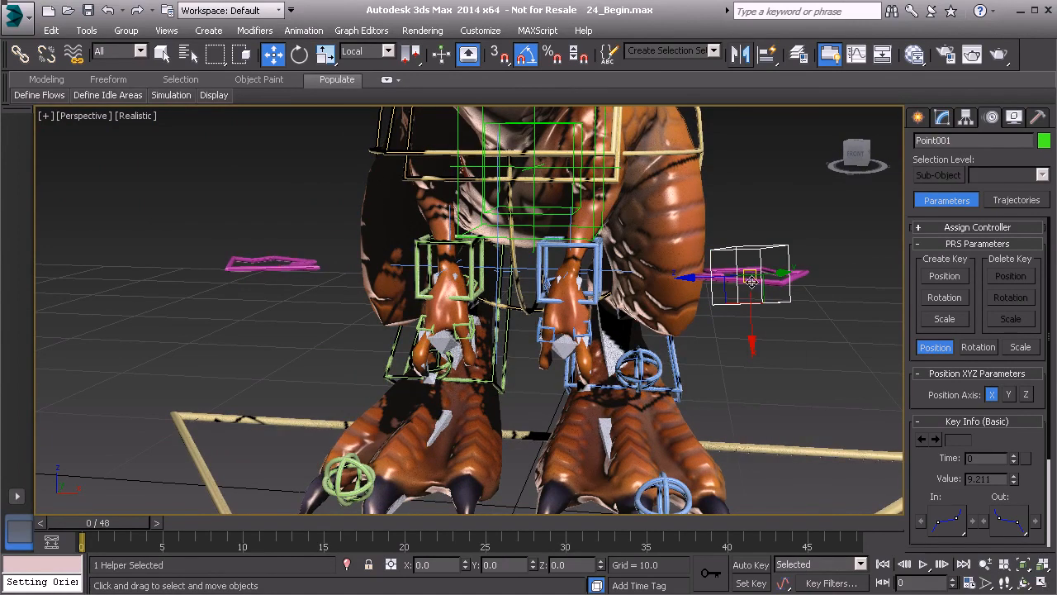
click(372, 51)
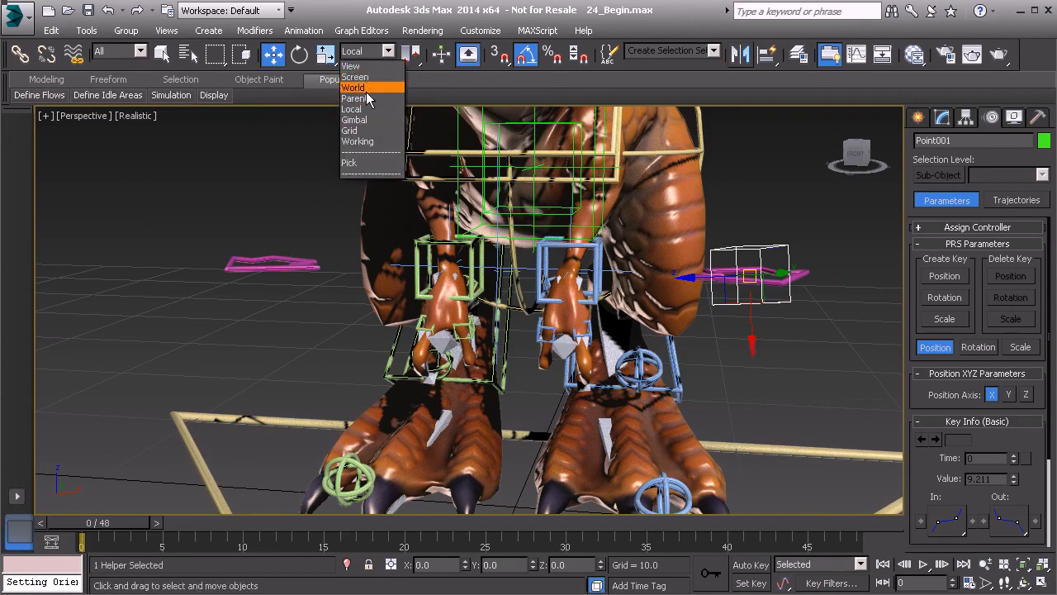
click(366, 91)
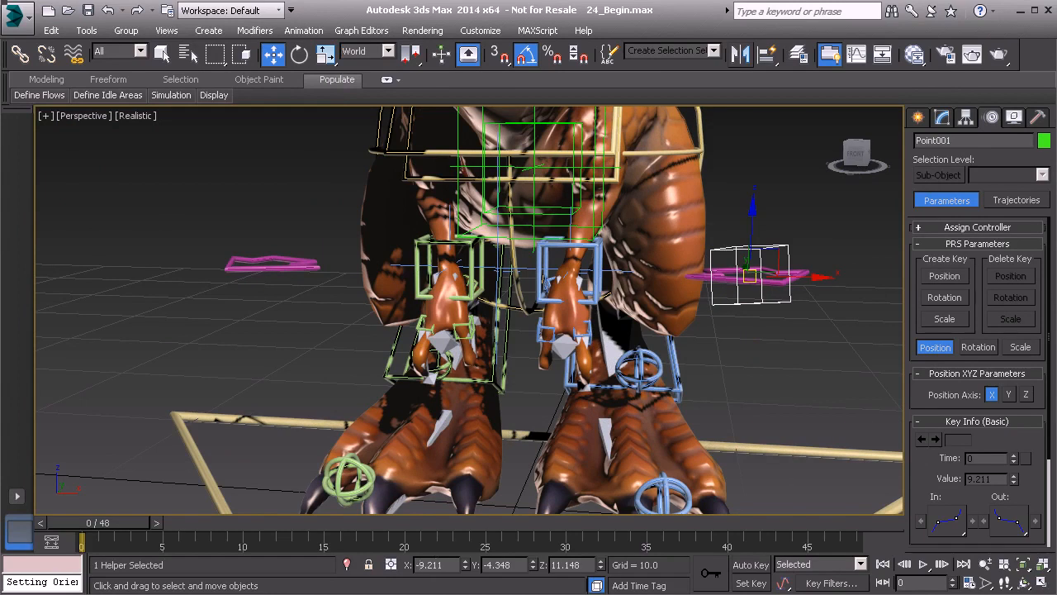
key(Return)
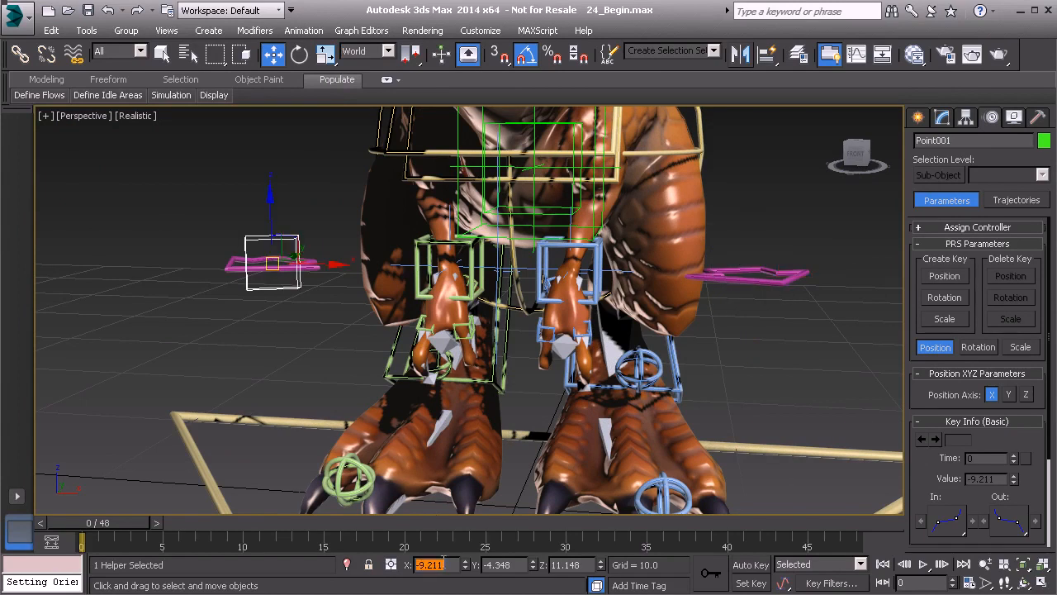
Select the arrow shape beside the right leg and align it to the Point001 helper
alt+middle_drag(345, 367, 348, 314)
middle_drag(319, 279, 403, 353)
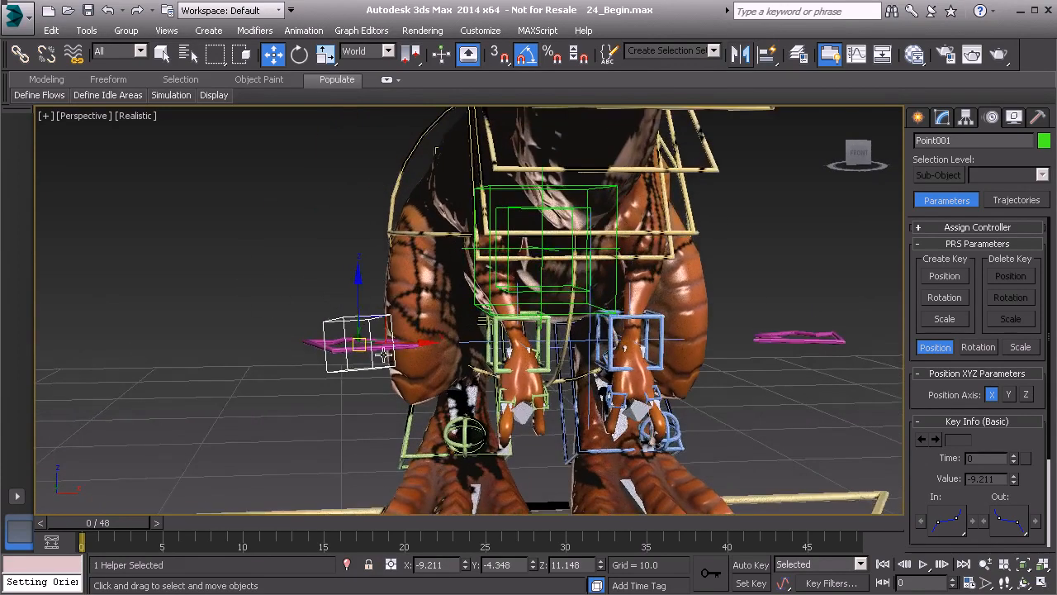
scroll(365, 363, up, 3)
scroll(369, 365, up, 1)
click(261, 320)
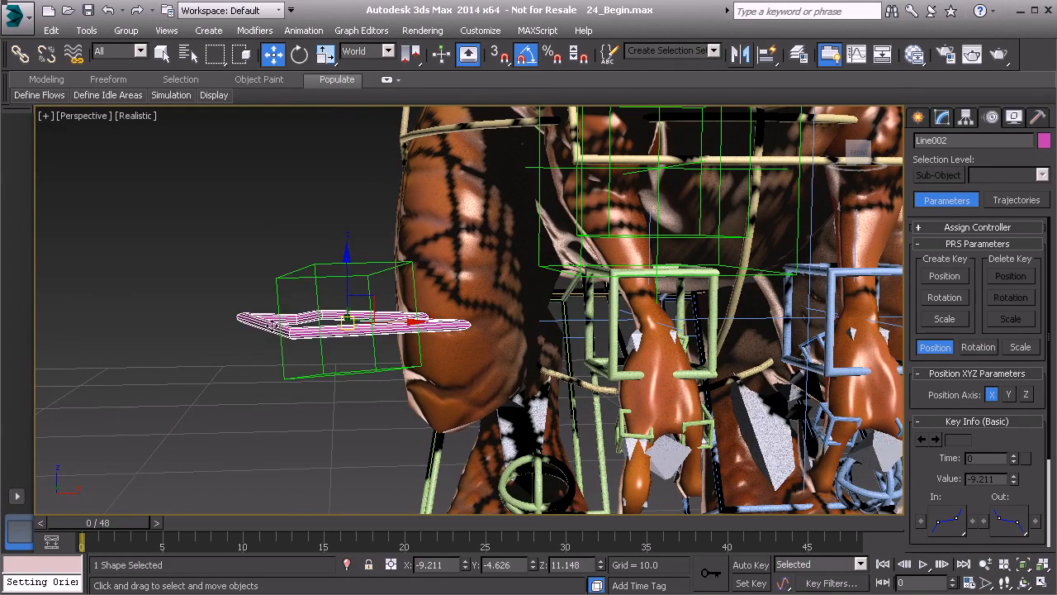
key(shift+a)
click(319, 275)
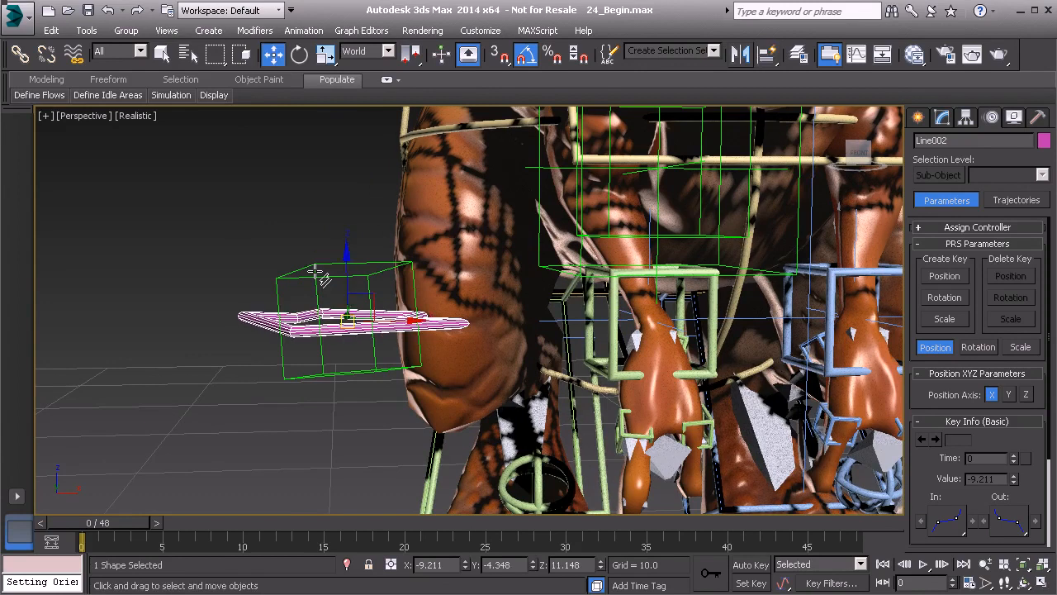
Select the right leg's IK handle and assign the right arrow shape as its IK solver plane target
middle_drag(322, 277, 477, 369)
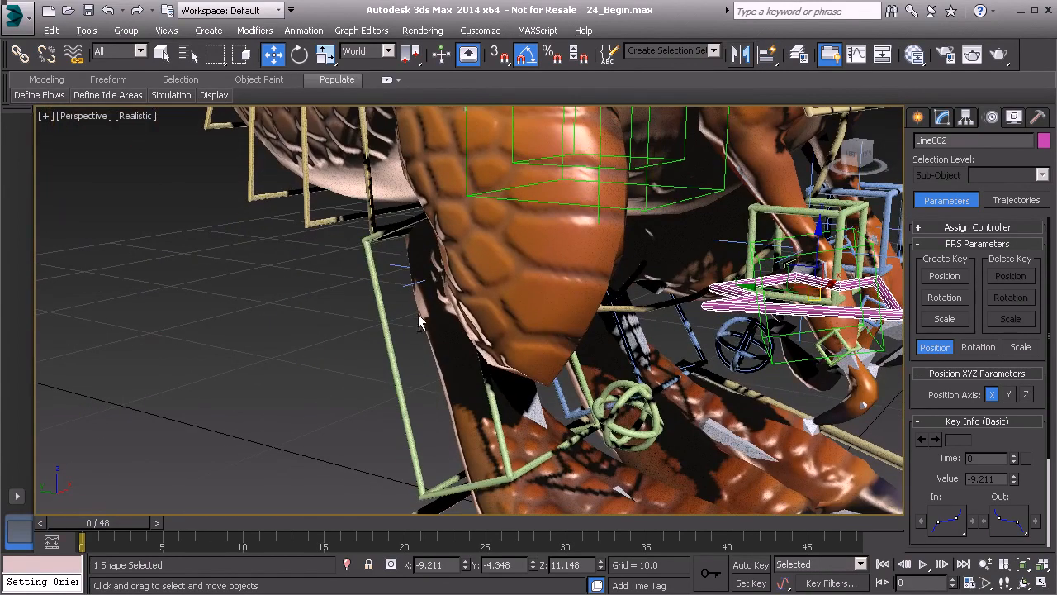
click(398, 266)
alt+middle_drag(433, 281, 454, 323)
click(965, 371)
alt+middle_drag(272, 318, 235, 318)
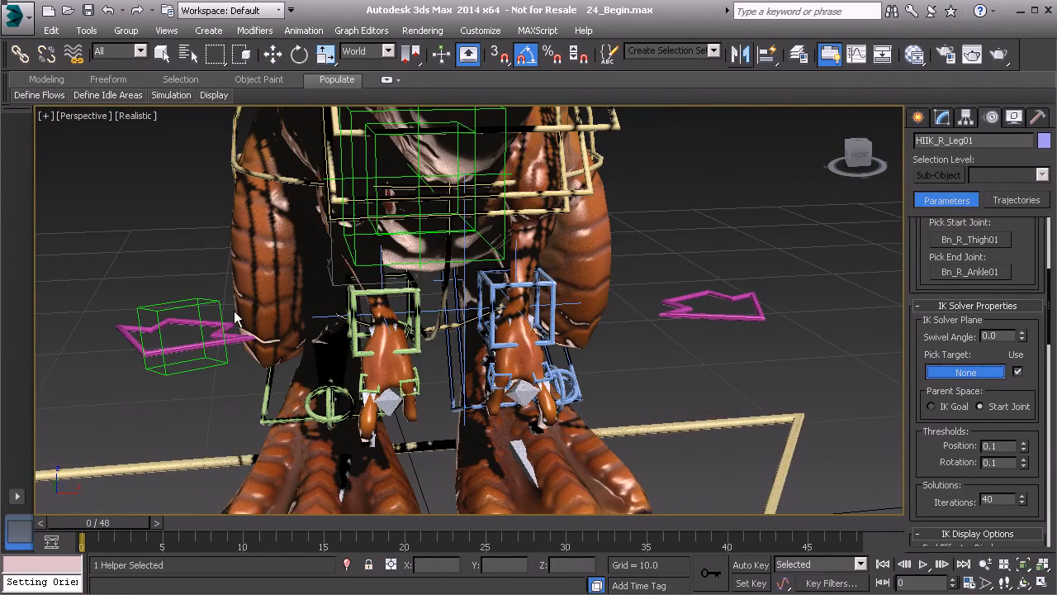
key(w)
Try moving the arrow shape beside the right leg to test the knee, and undo the move
click(130, 333)
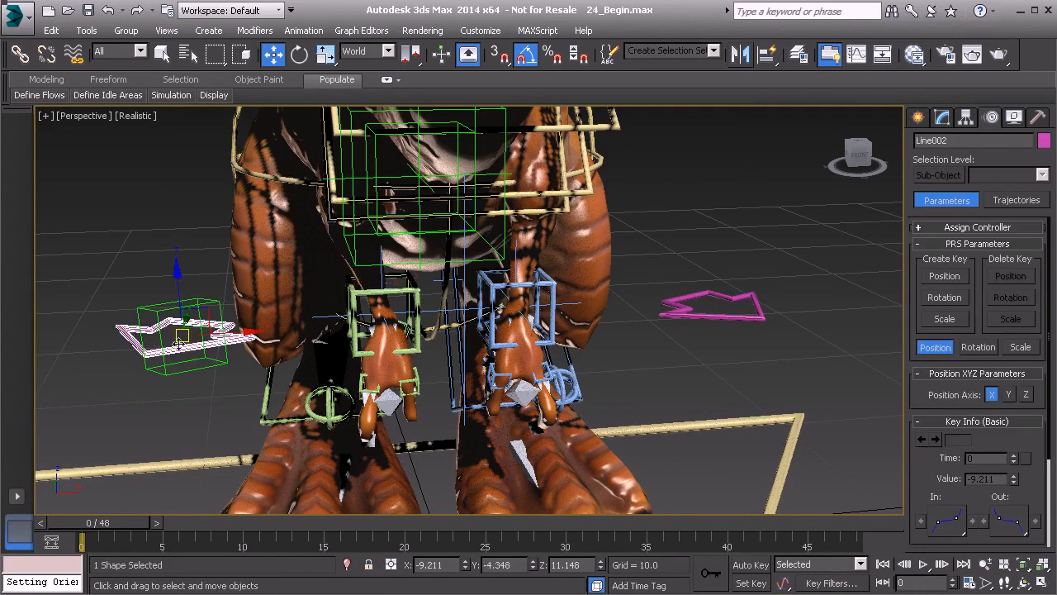
drag(182, 335, 139, 323)
key(ctrl+z)
middle_drag(178, 314, 279, 306)
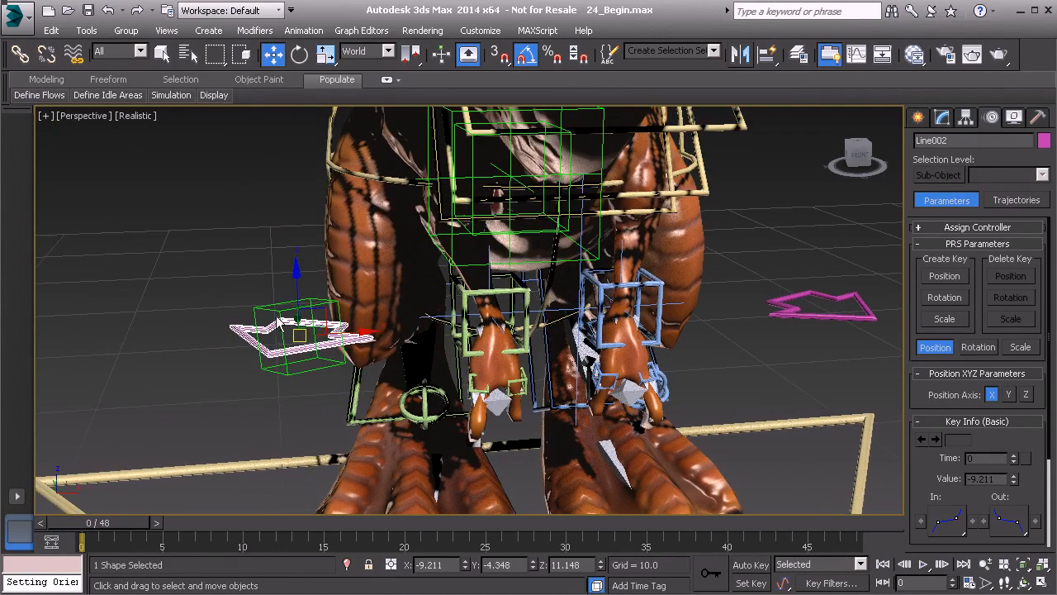
Select the Point001 helper around the right arrow shape and delete it
click(262, 308)
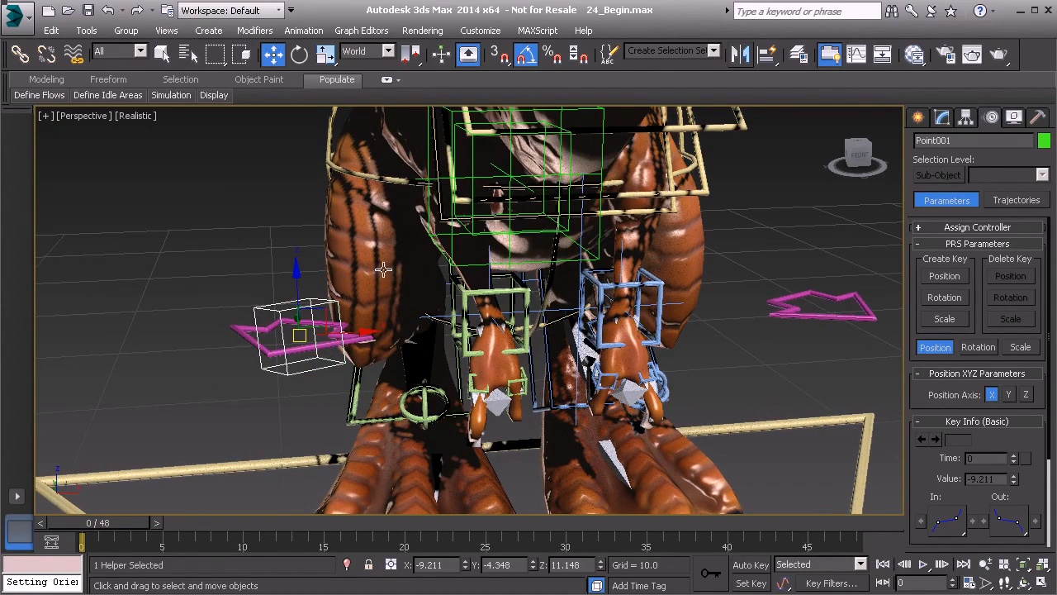
alt+middle_drag(362, 312, 472, 306)
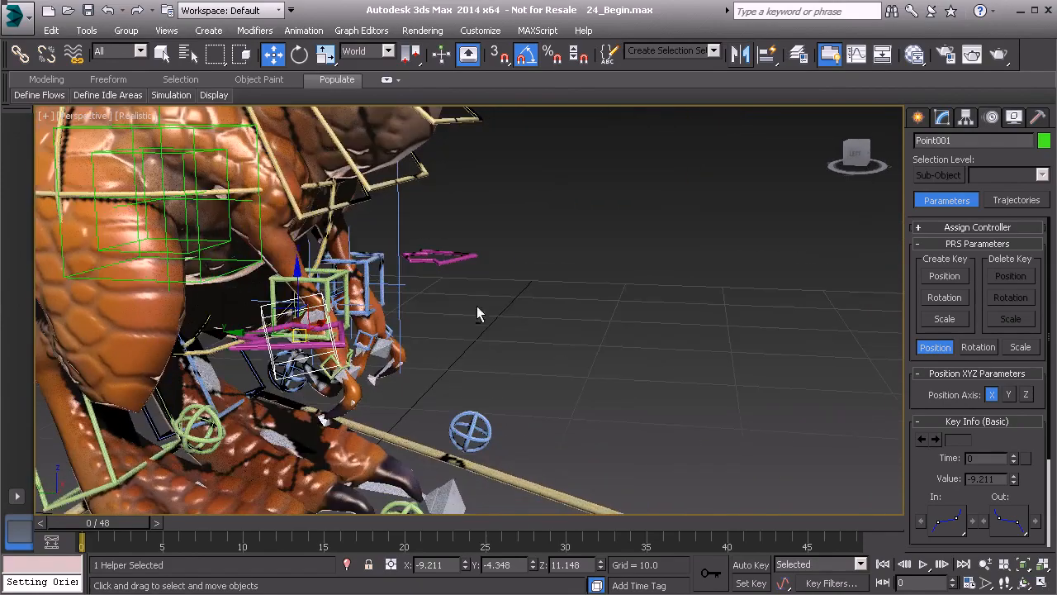
middle_drag(274, 299, 390, 315)
alt+middle_drag(574, 338, 361, 335)
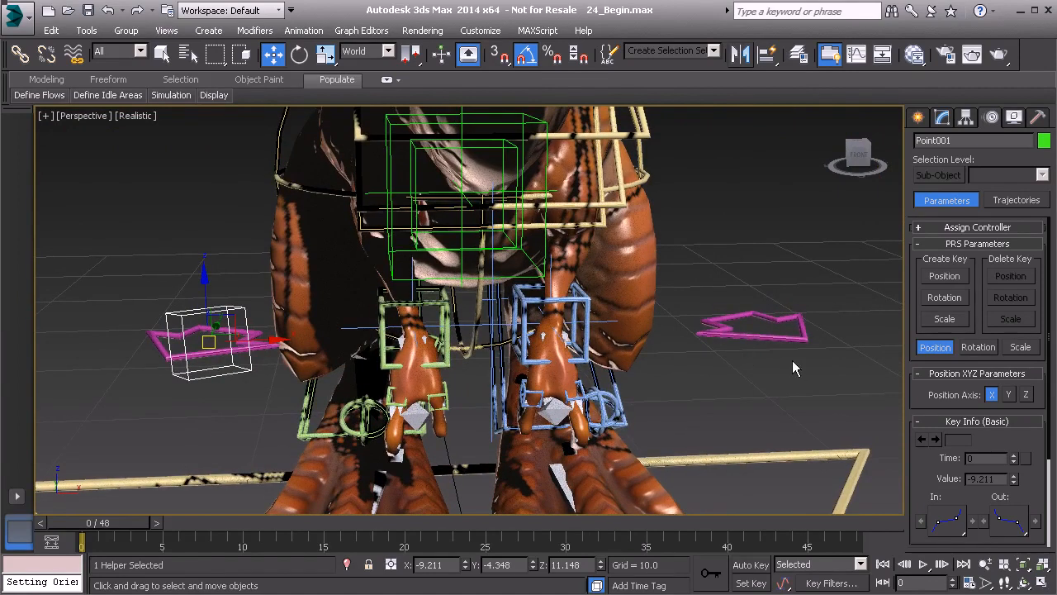
middle_drag(361, 314, 425, 354)
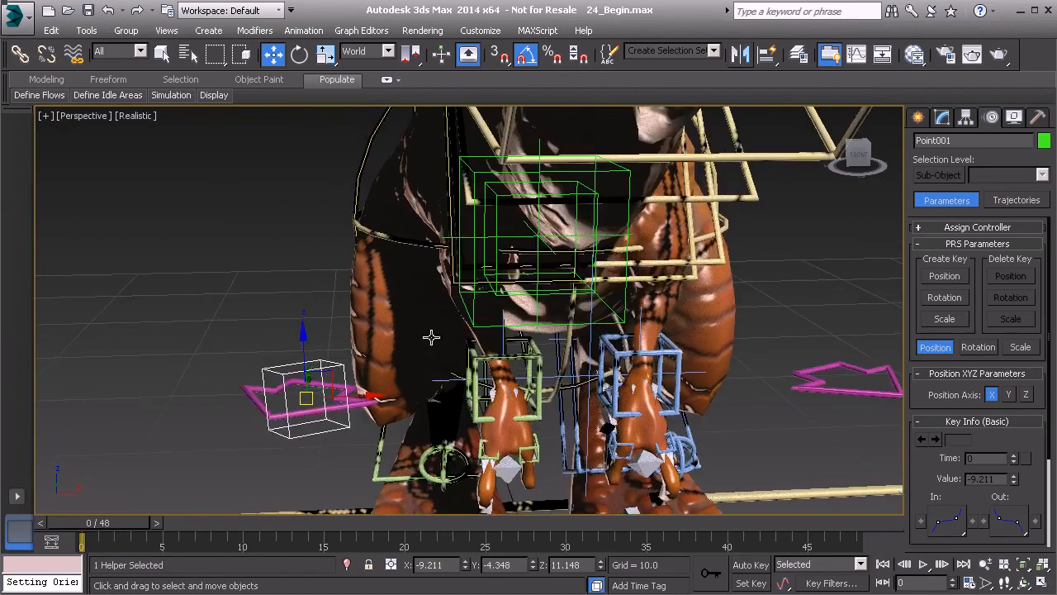
scroll(413, 289, down, 2)
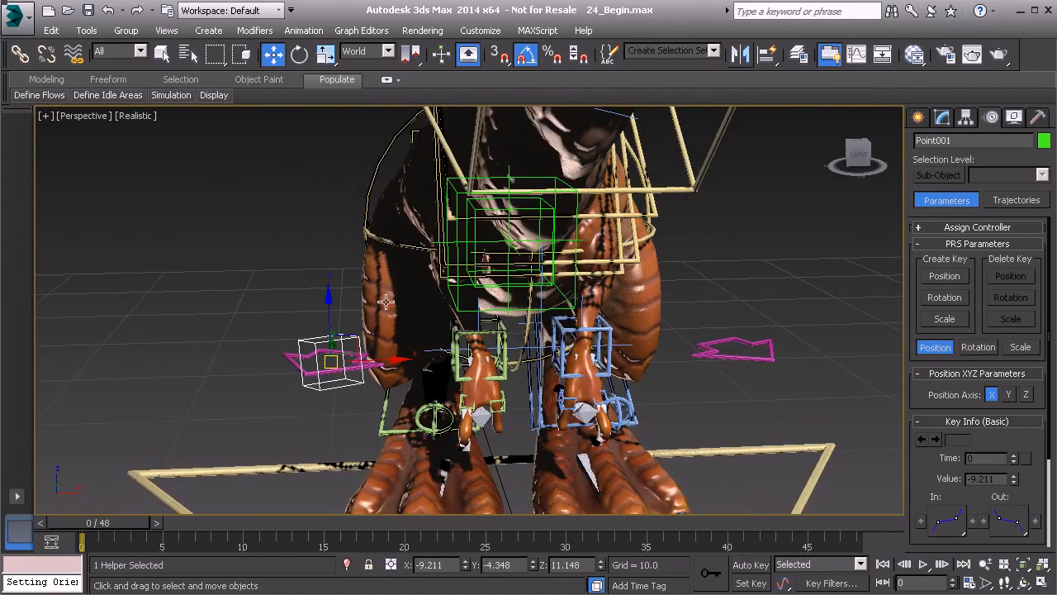
scroll(387, 297, up, 3)
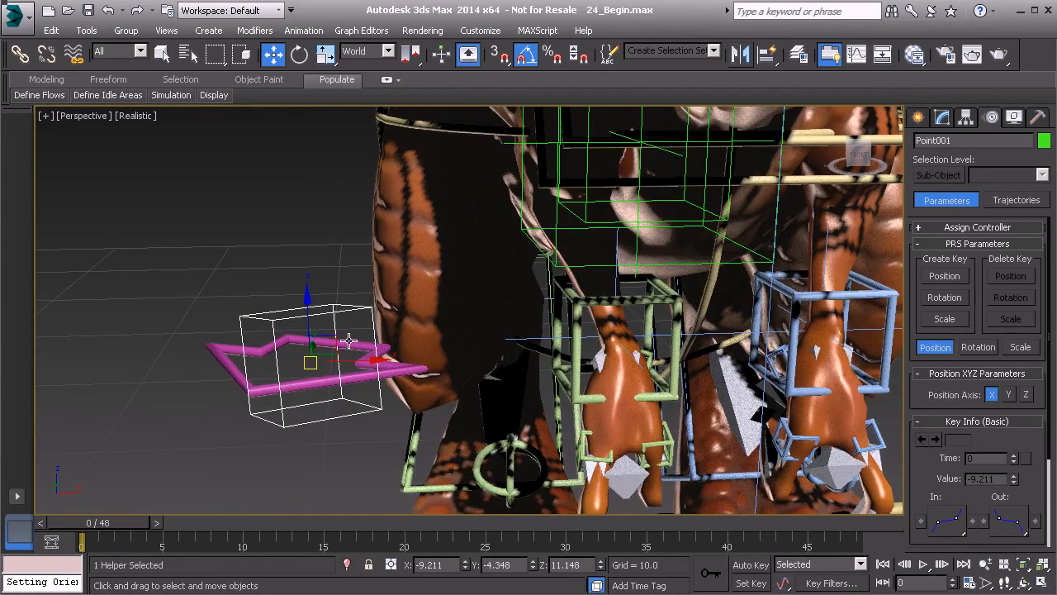
key(Delete)
Change the right leg's arrow shape to the light green object color
click(344, 341)
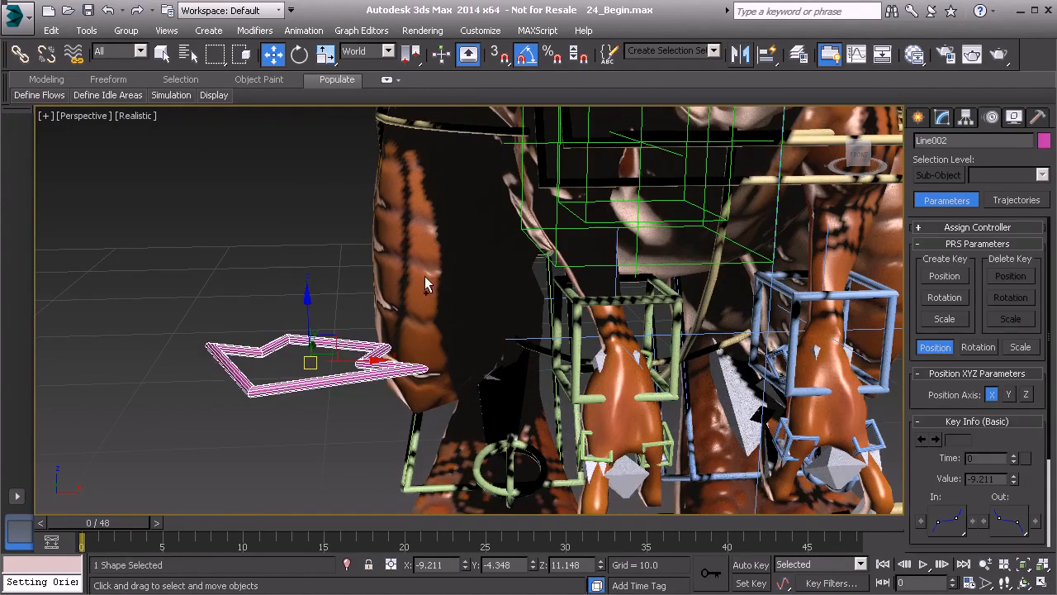
scroll(425, 282, down, 3)
click(1041, 141)
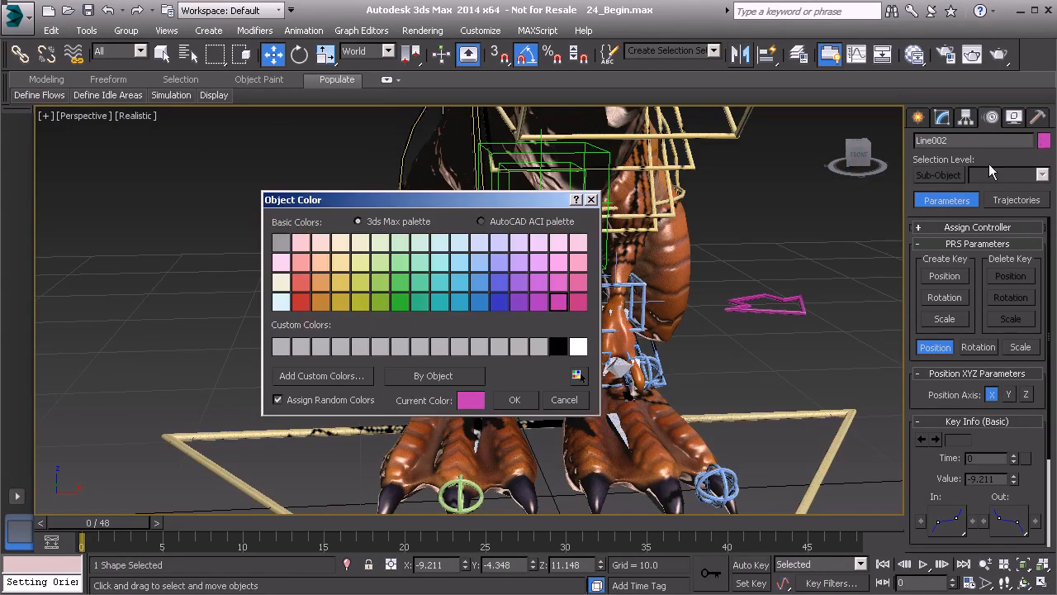
click(374, 261)
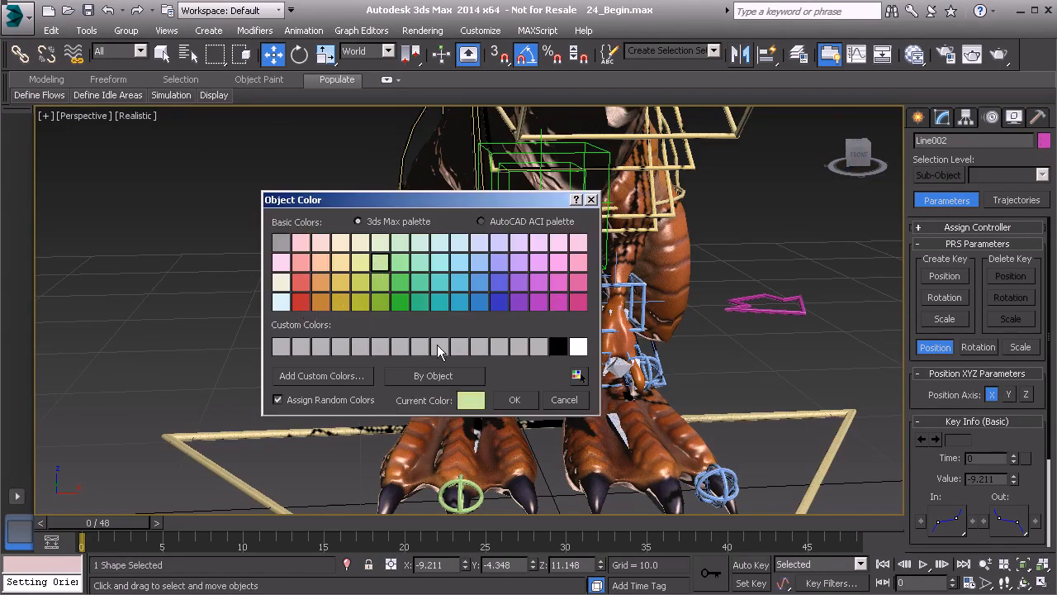
click(513, 400)
Change the left leg's arrow shape to the light blue object color
click(761, 312)
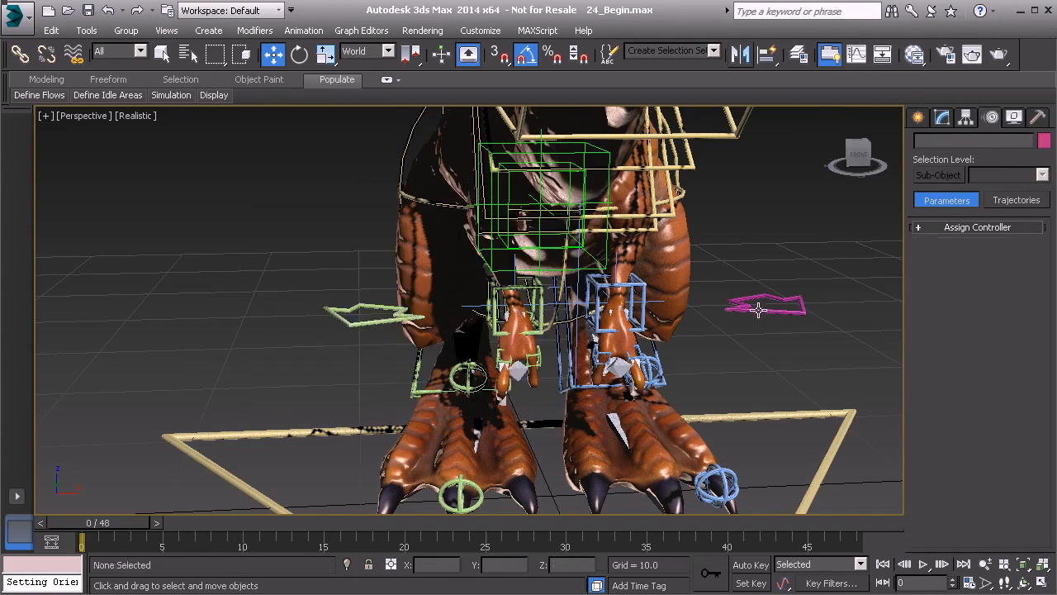
click(1043, 141)
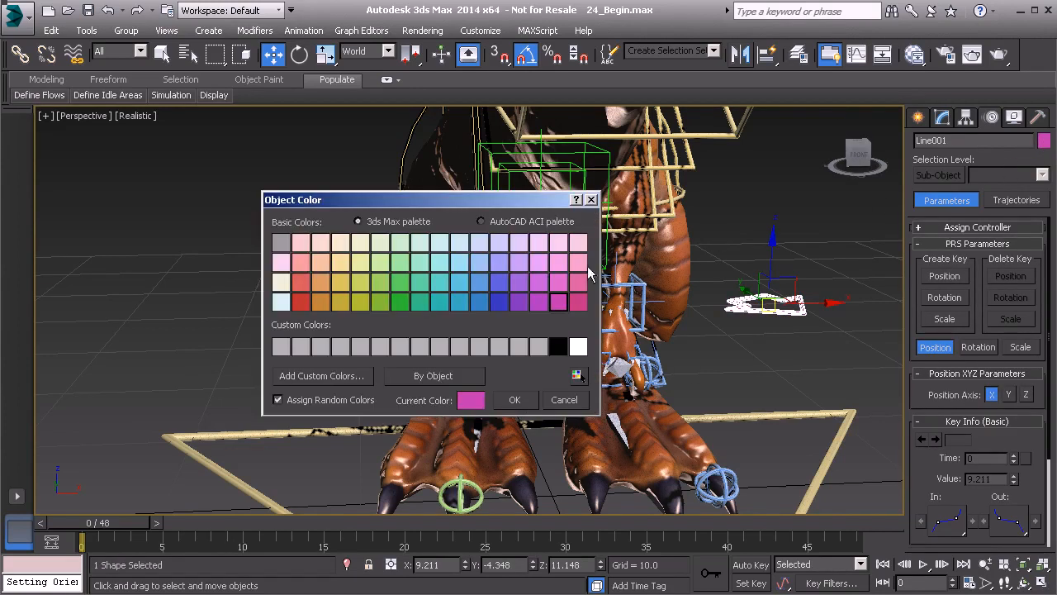
click(480, 261)
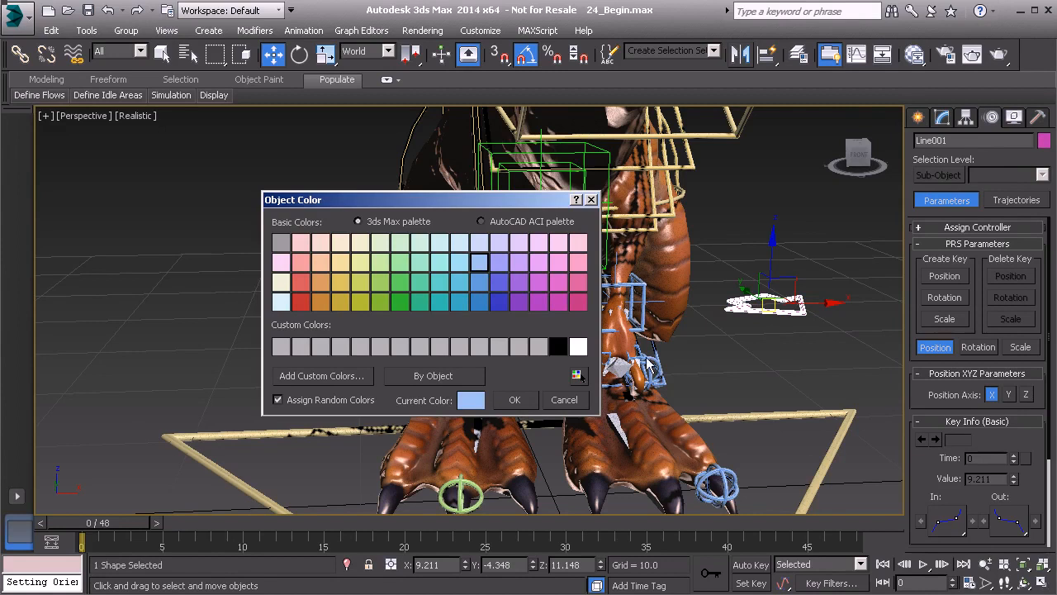
click(515, 402)
Rename the arrow shape beside the left leg as Anim_L_Knee01
alt+middle_drag(514, 401, 967, 186)
click(959, 141)
text(Anim)
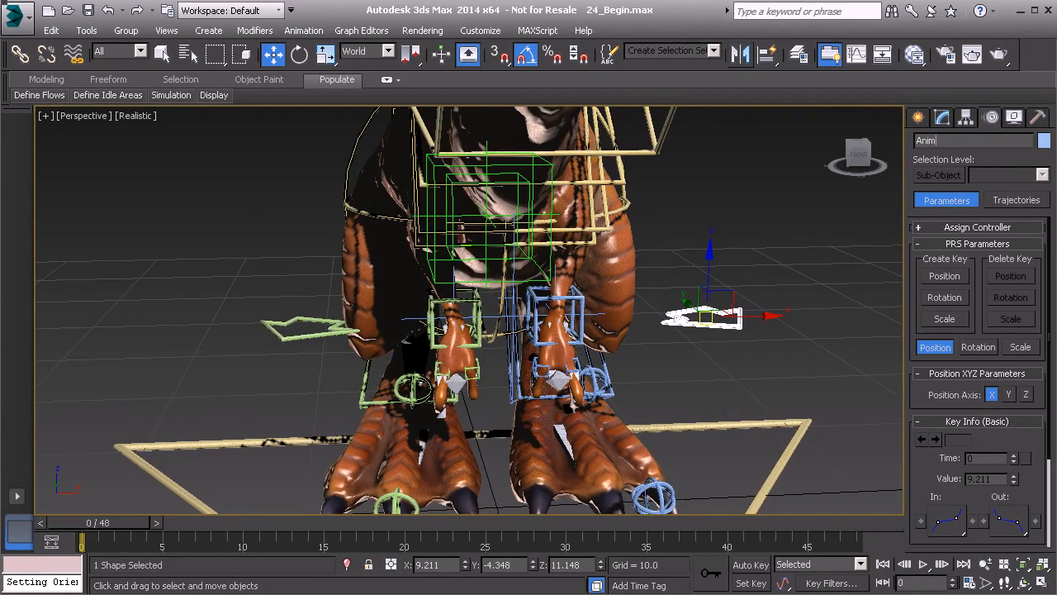
text(_L_Knee01)
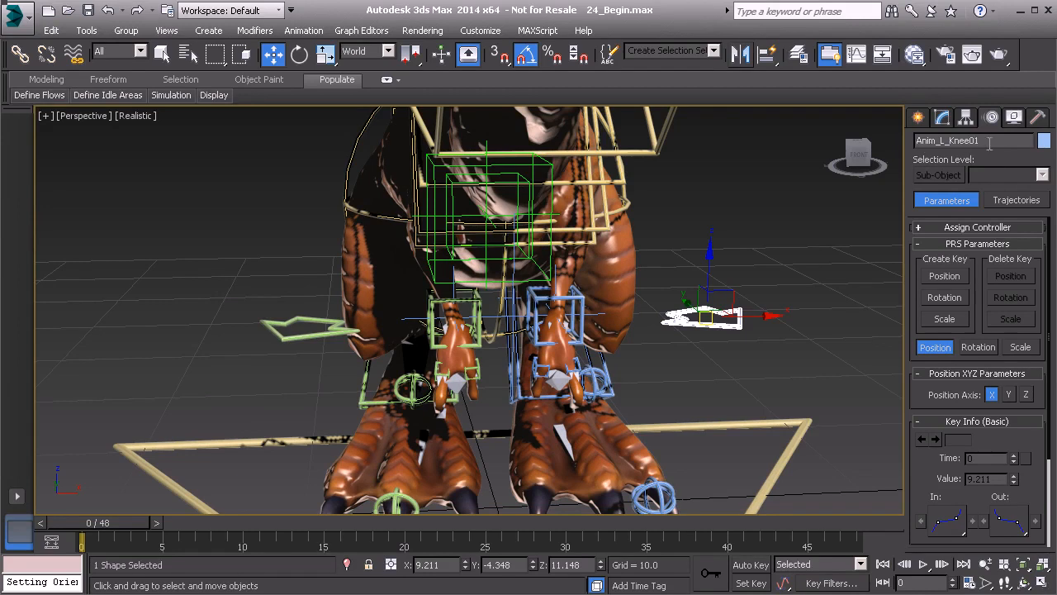
Copy the left arrow's name to the right leg's arrow shape and change it to Anim_R_Knee01
drag(989, 144, 909, 146)
key(ctrl+c)
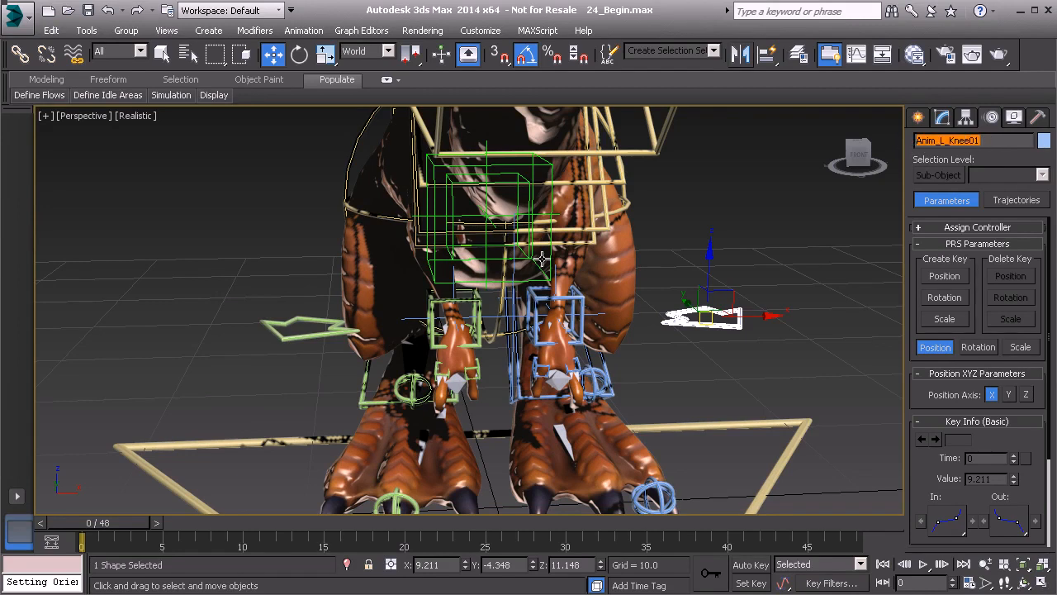
click(319, 322)
double_click(946, 140)
key(ctrl+v)
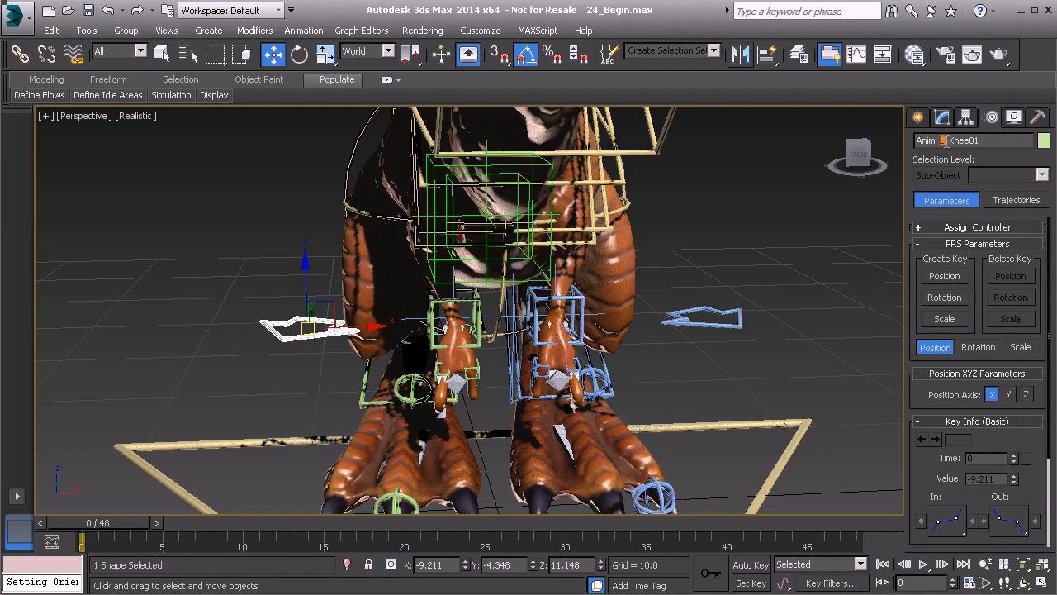
text(R)
Add both knee arrow shapes to the Controls layer and toggle that layer's visibility to check them
ctrl+click(712, 312)
click(86, 29)
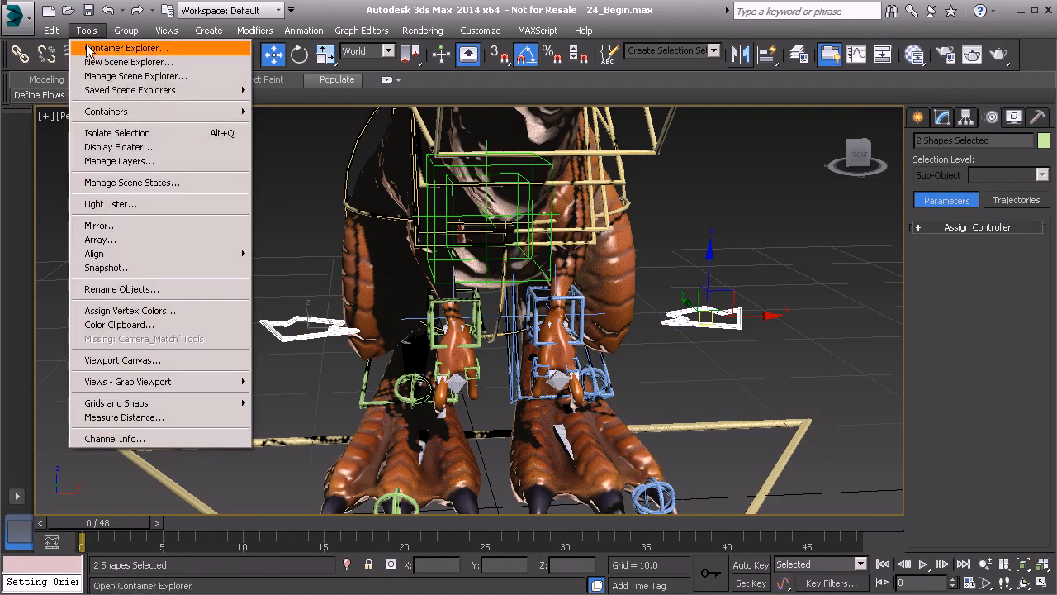
click(134, 164)
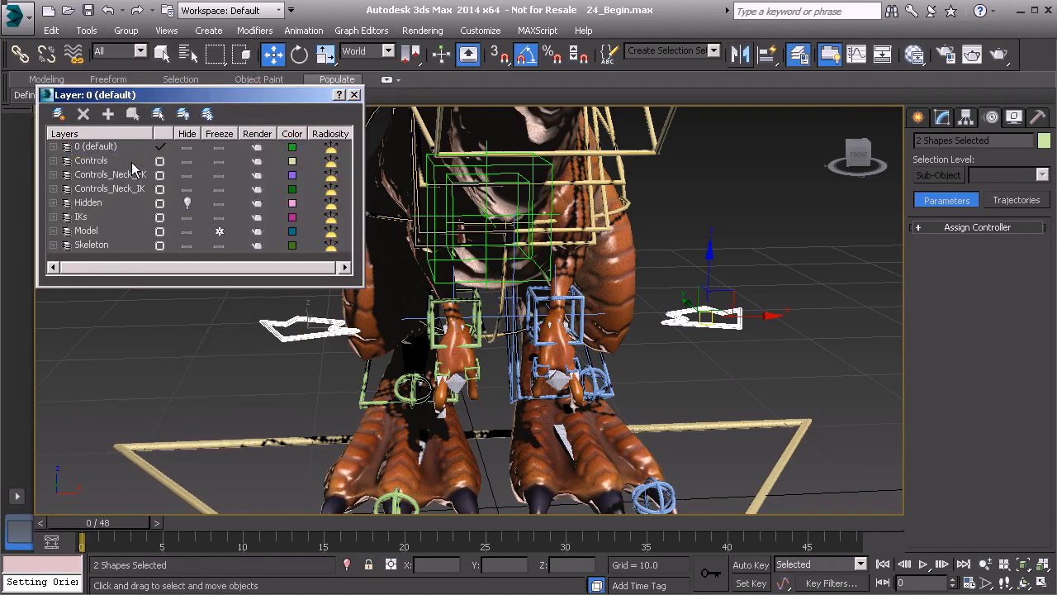
click(111, 161)
click(109, 114)
click(186, 162)
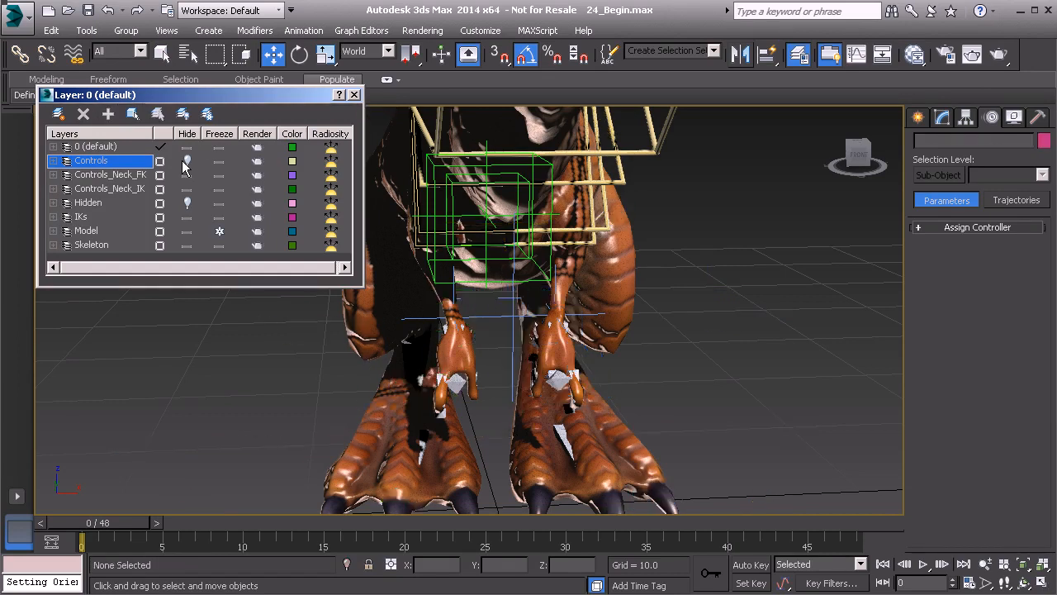
click(185, 162)
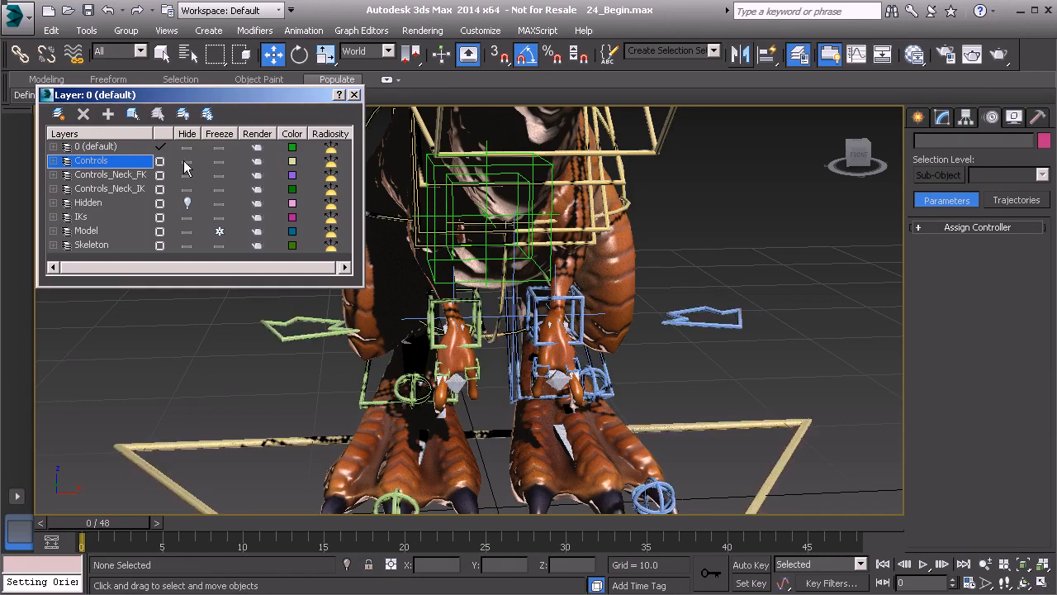
click(355, 95)
Link both knee arrow controls as children of the large yellow ground control around the feet
click(732, 321)
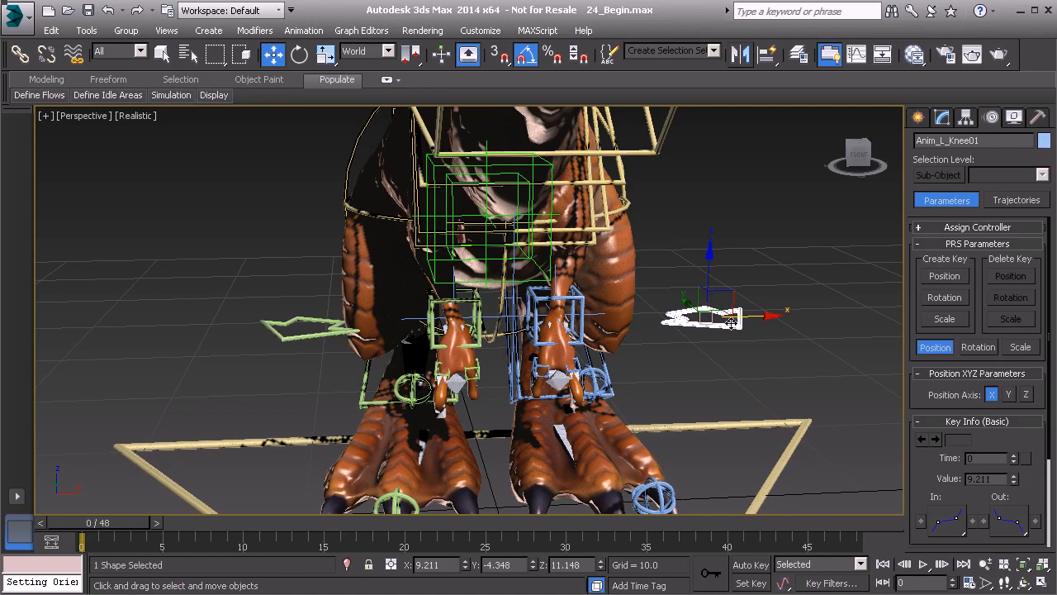
ctrl+click(290, 322)
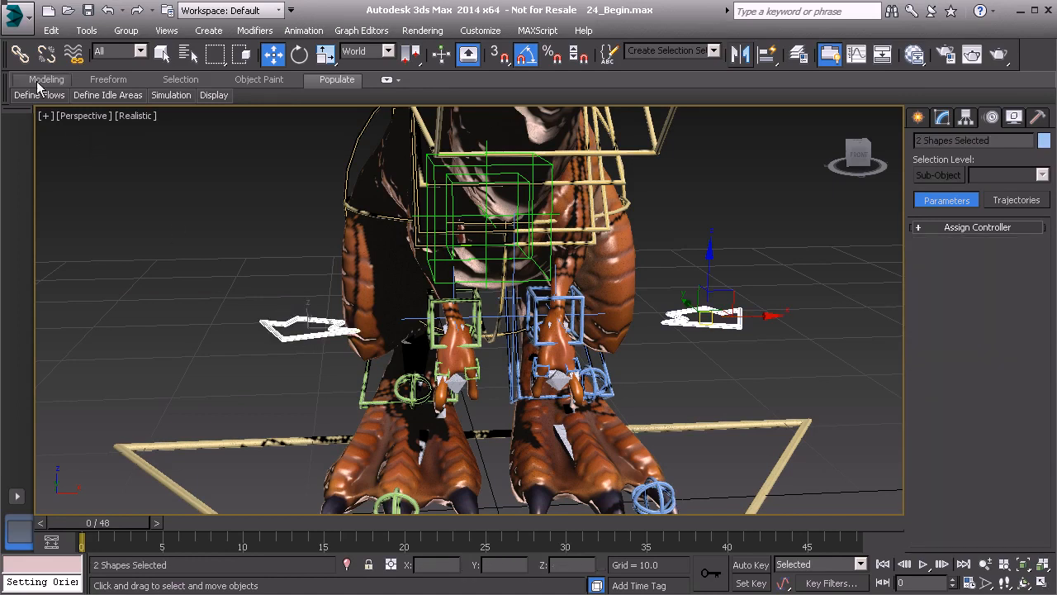
click(25, 57)
drag(284, 322, 183, 439)
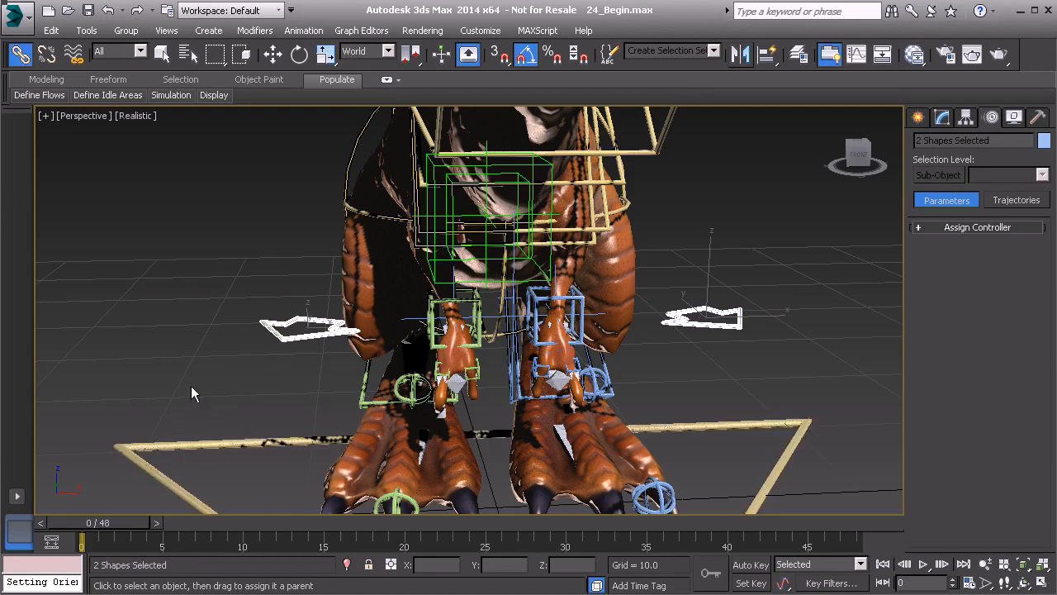
Freeze the transforms of both selected knee arrow controls and accept the added layer of controllers
right_click(161, 250)
click(111, 183)
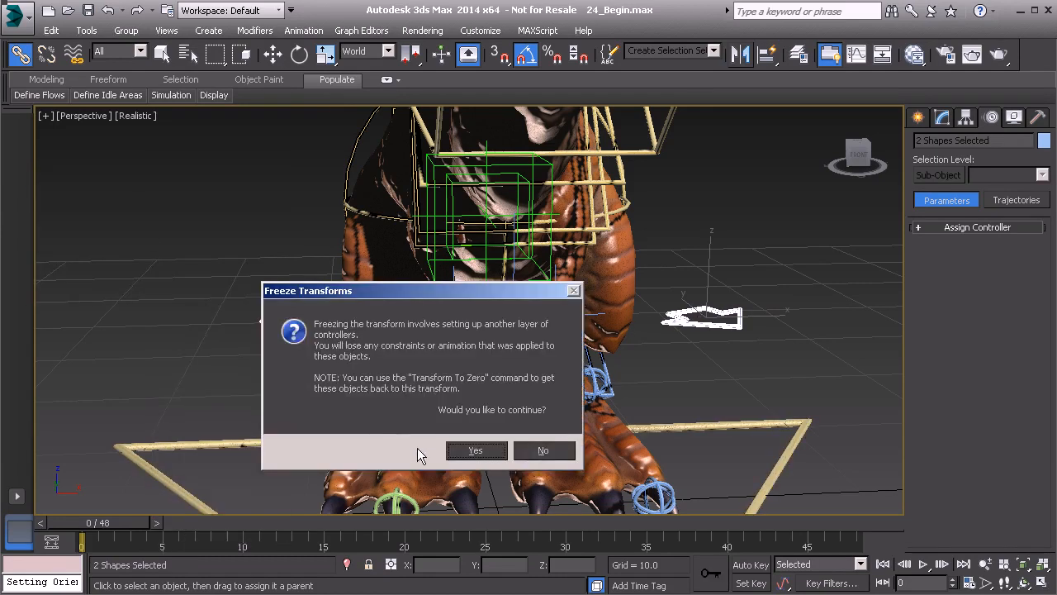
click(477, 455)
Test the knee controls with the Move tool, shifting the right leg's arrow outward and away from the leg
alt+middle_drag(634, 394, 661, 338)
click(657, 325)
key(w)
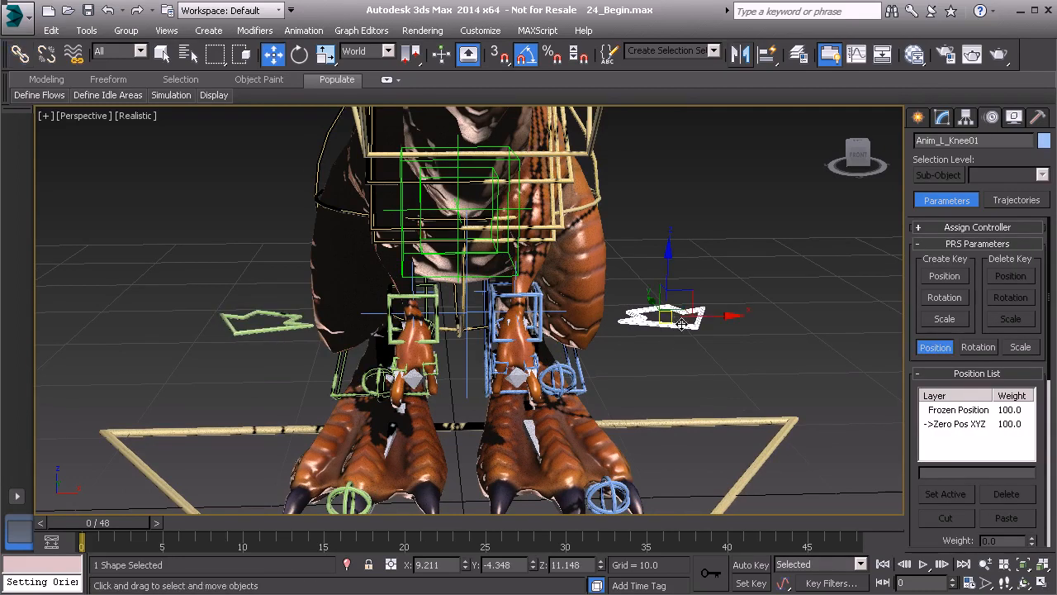
click(252, 327)
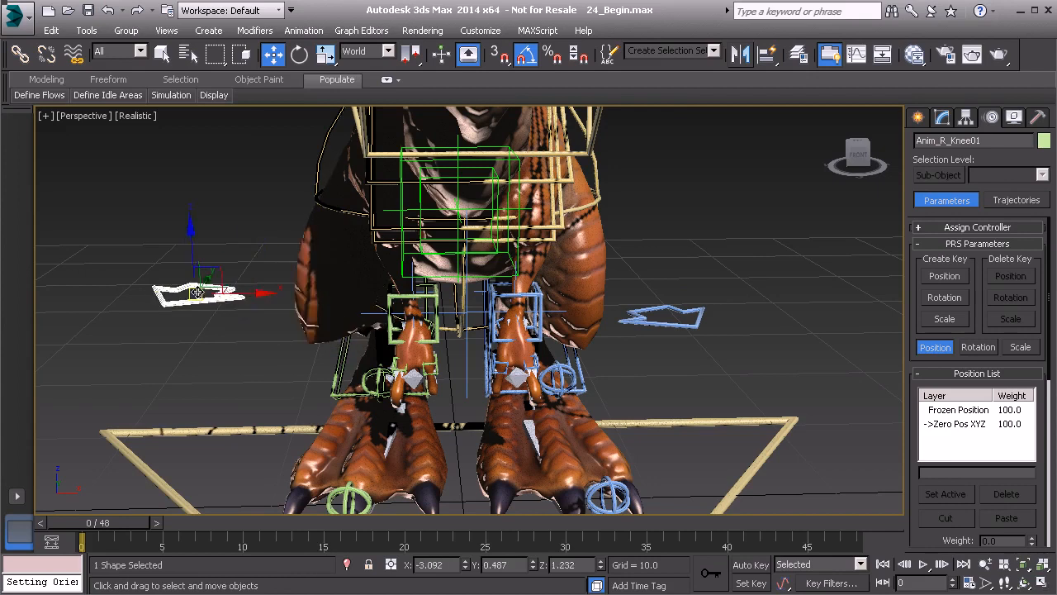
alt+middle_drag(536, 316, 408, 308)
scroll(410, 269, down, 5)
middle_drag(382, 249, 452, 332)
alt+middle_drag(452, 332, 410, 328)
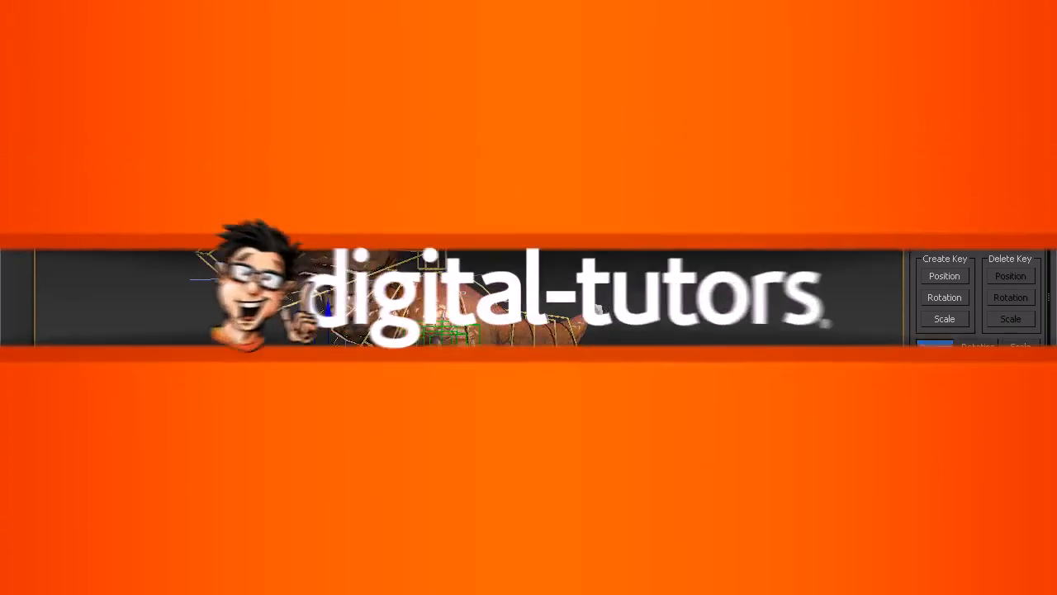